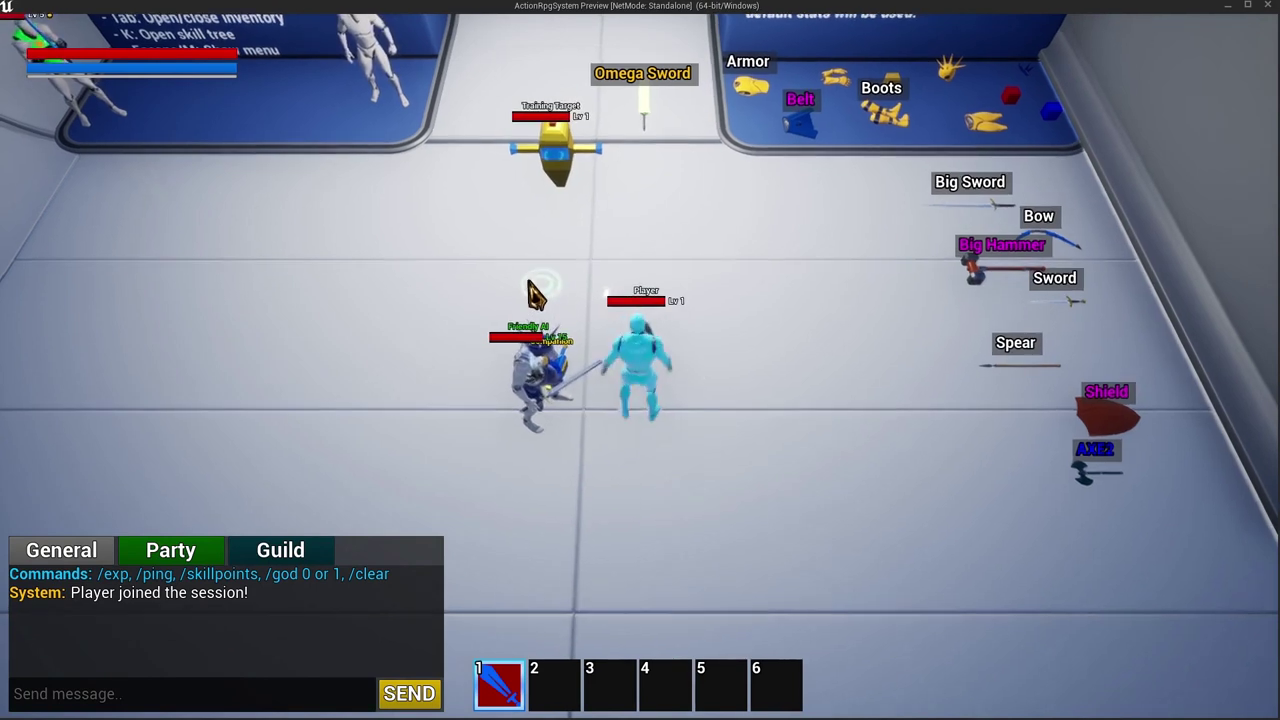
Step: Walk the player character to the Archer beside the inputs board and open the "Help is help!" quest conversation
left_click(505, 360)
left_click(518, 359)
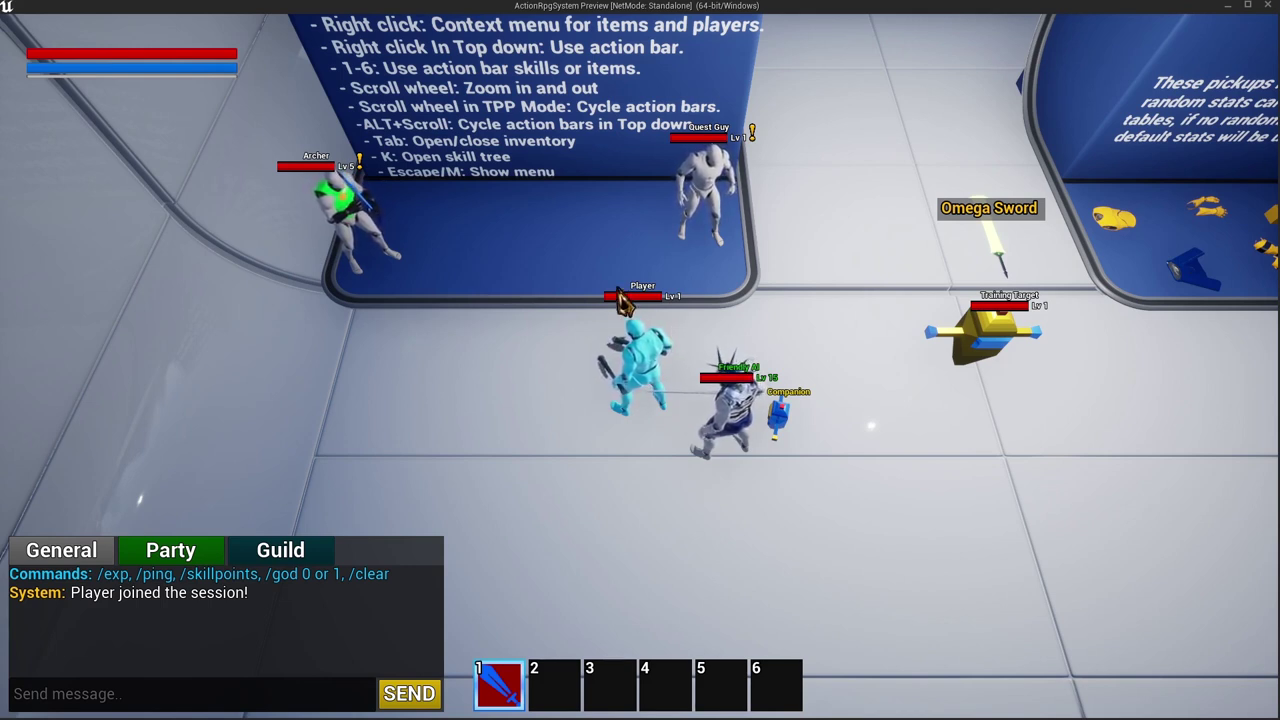
left_click(346, 218)
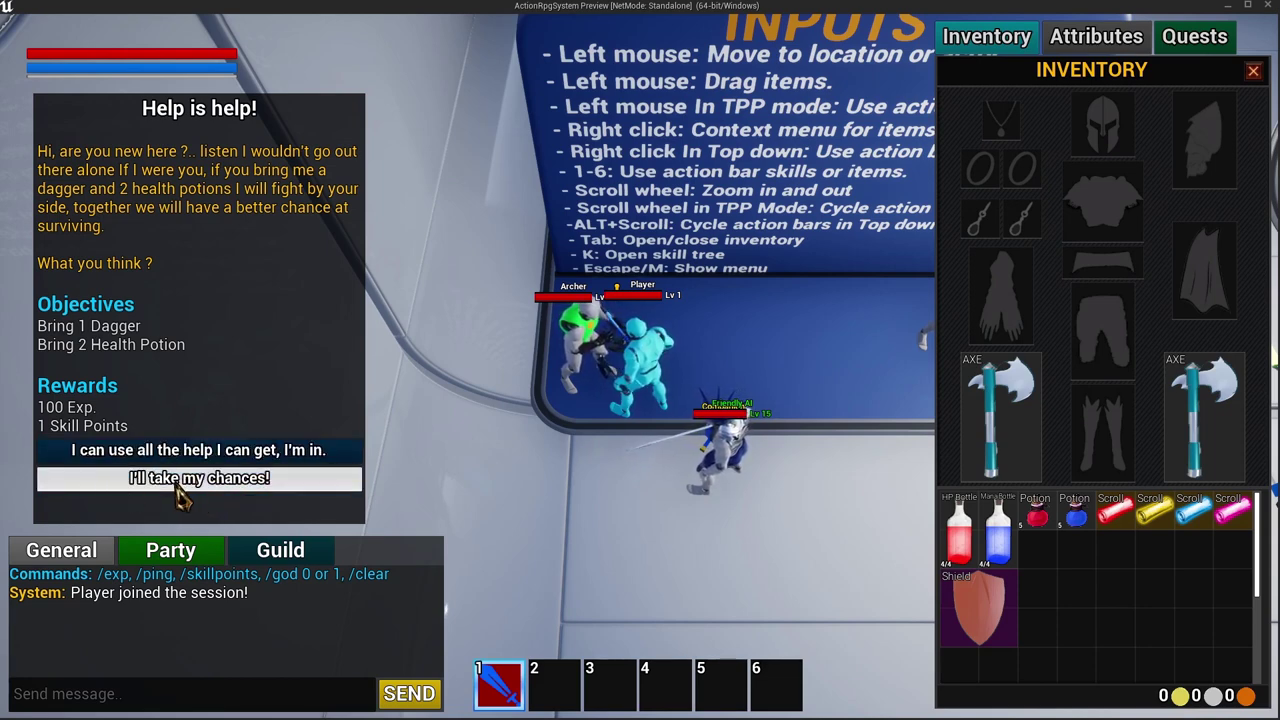
Step: Decline the Archer's quest with "I'll take my chances!", end the conversation and reopen the quest offer
left_click(212, 497)
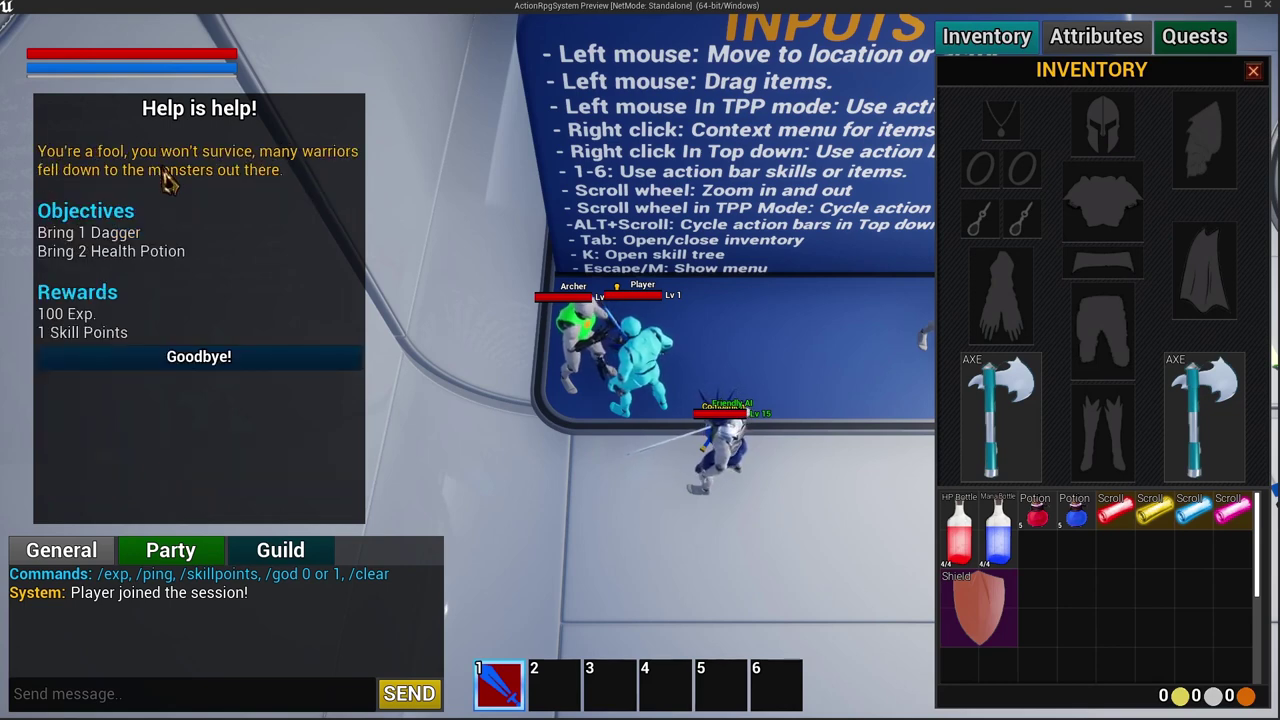
left_click(223, 354)
left_click(732, 450)
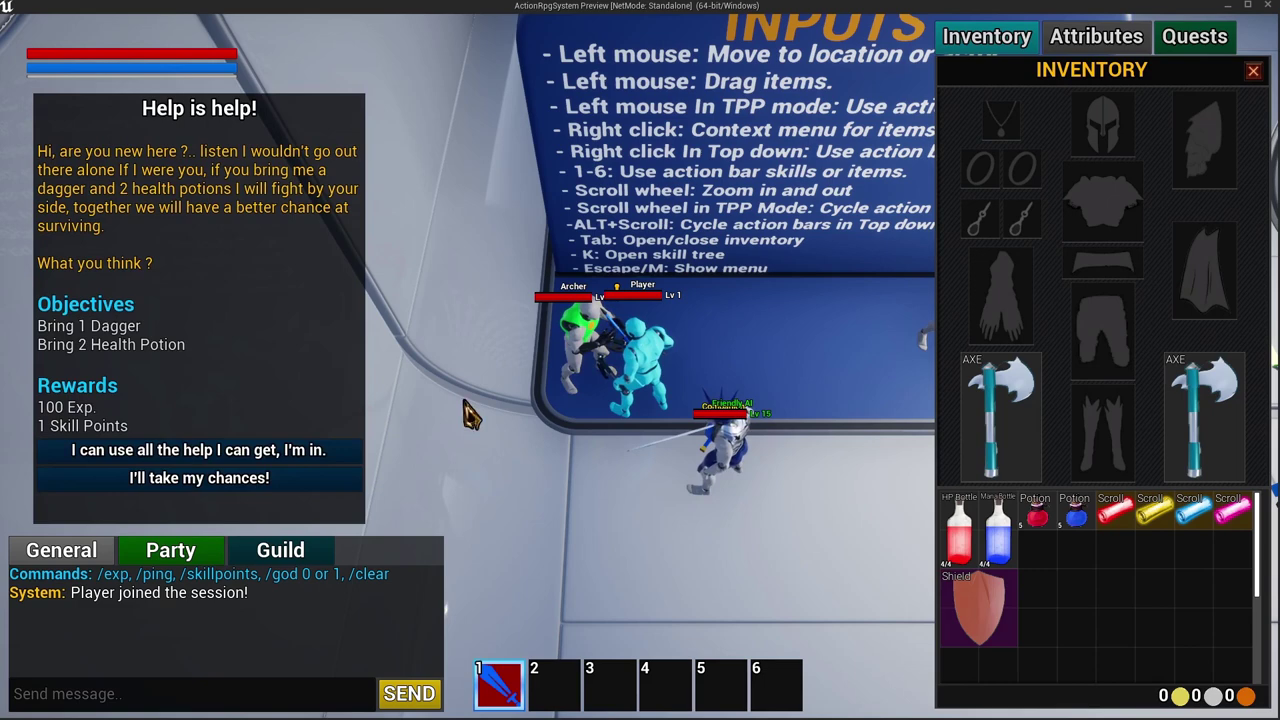
Step: Accept the Archer's quest with "I can use all the help I can get, I'm in.", say goodbye and walk away
left_click(205, 452)
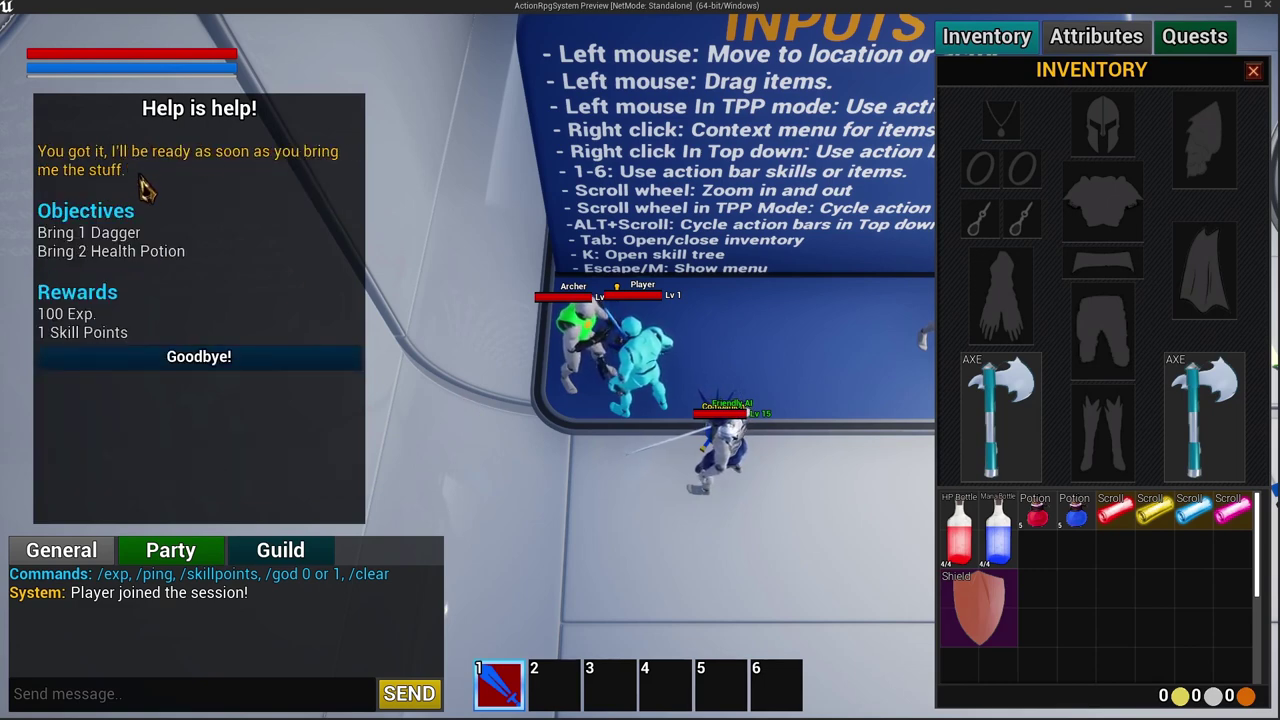
left_click(237, 357)
left_click(663, 505)
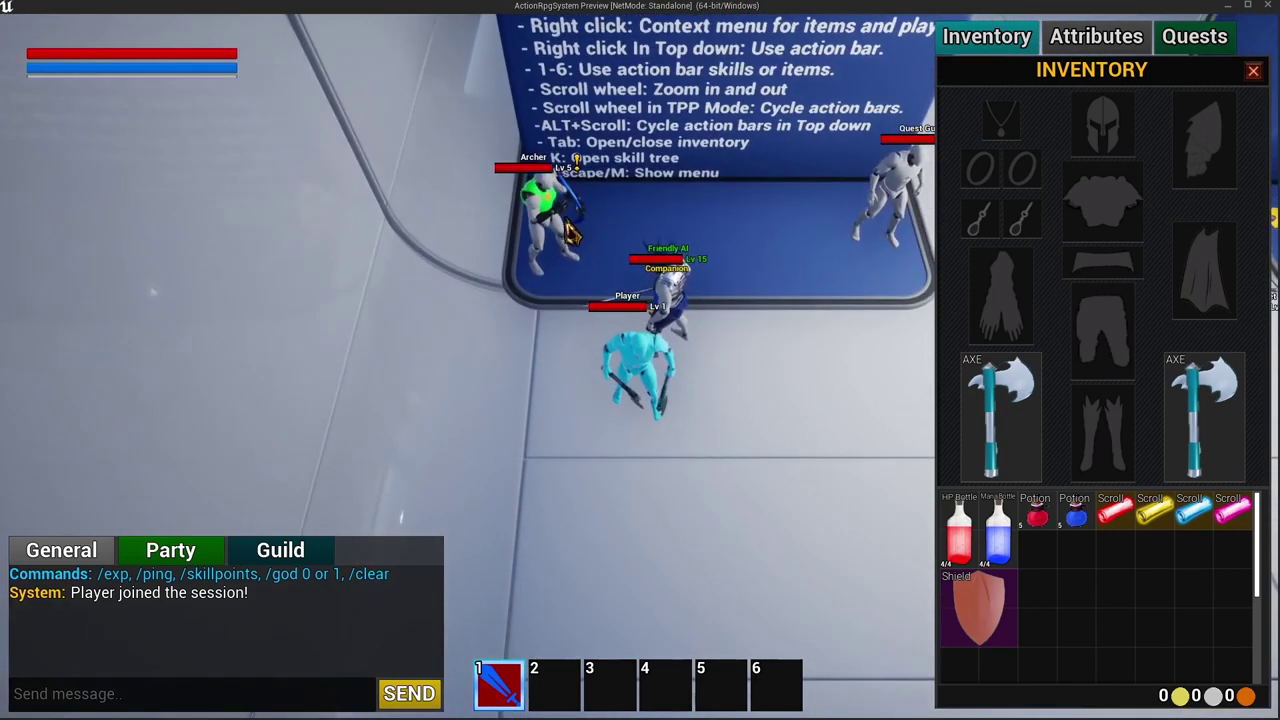
Step: Talk to the Archer again before collecting the requested items and review the dialogue for the accepted quest
left_click(567, 226)
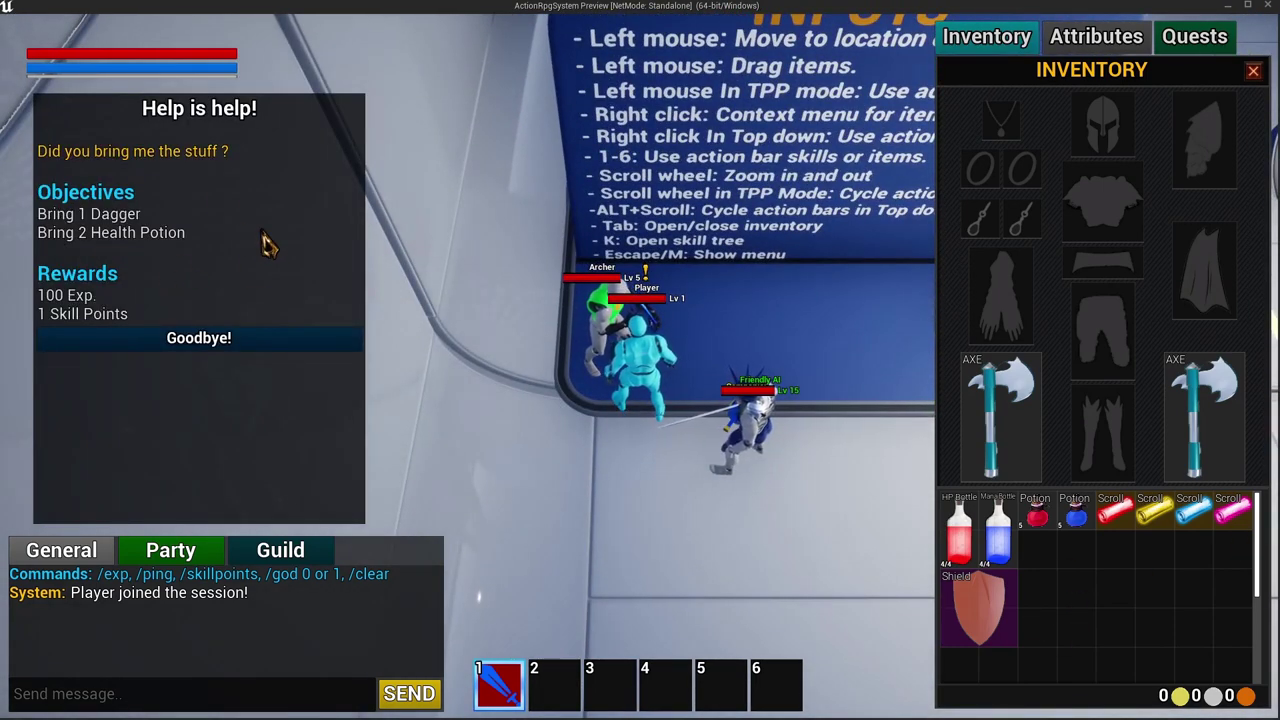
left_click(203, 345)
left_click(602, 320)
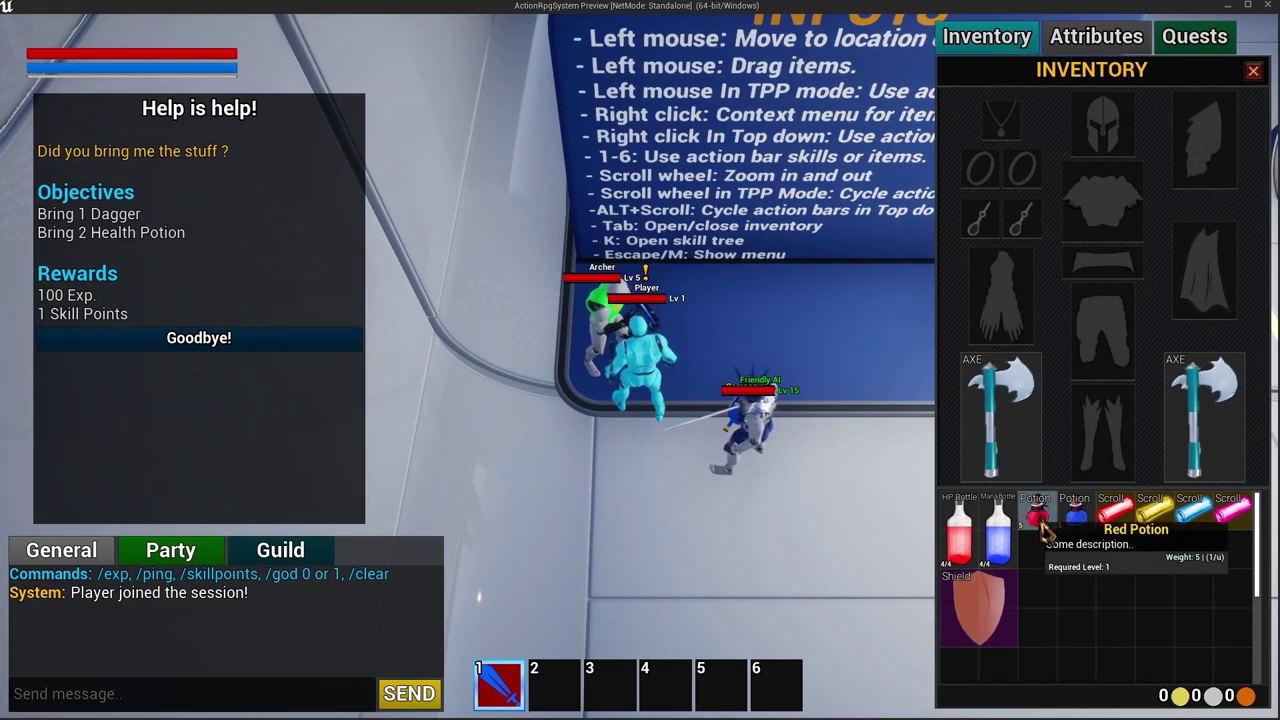
Step: Walk across the room to the dagger lying on the floor and pick it up for the Archer's quest
left_click(788, 552)
left_click(766, 418)
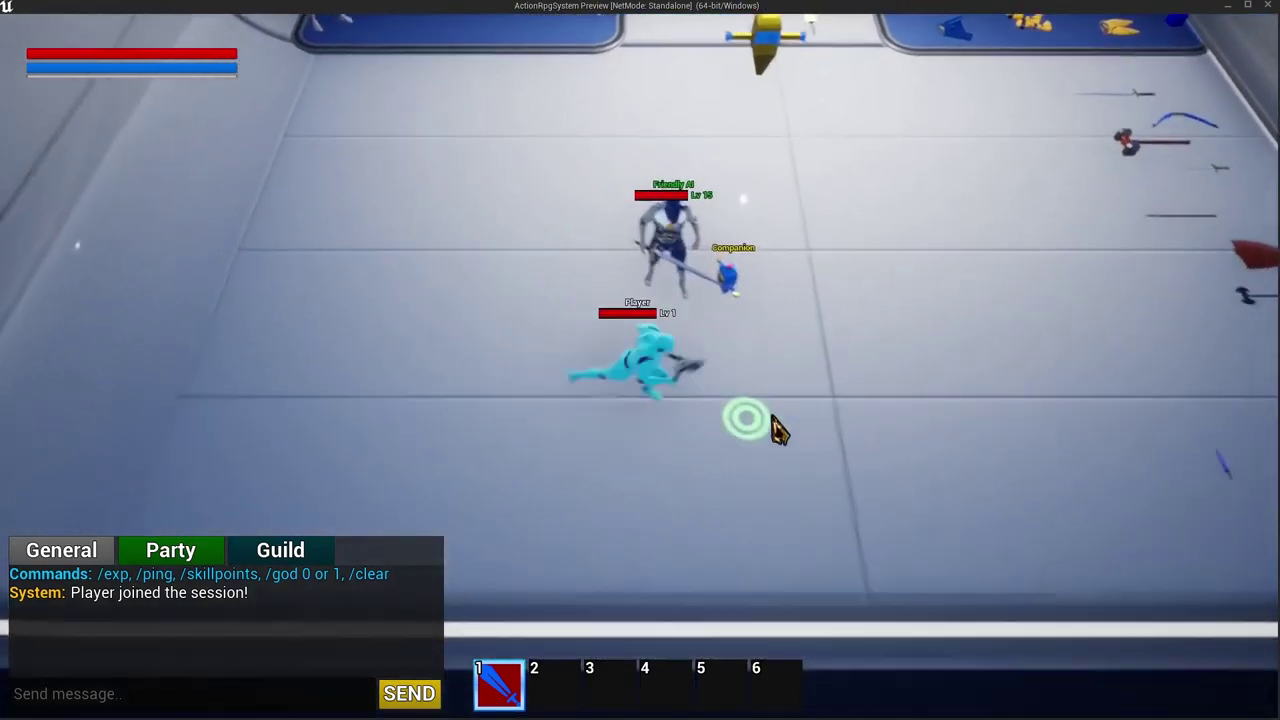
left_click(766, 410)
left_click(748, 430)
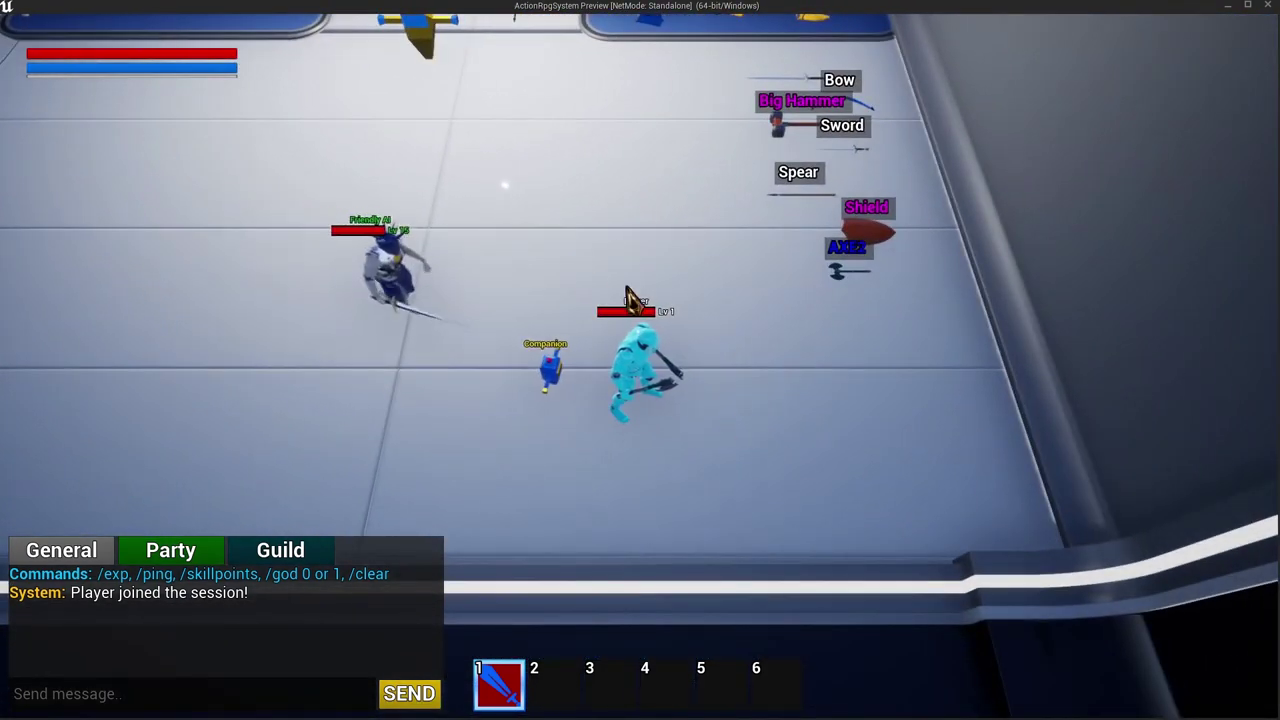
Step: Return to the Archer with the dagger and health potions, complete the "Help is help!" quest and end the conversation
left_click(570, 276)
key("Tab")
left_click(476, 292)
left_click(472, 328)
key("Tab")
left_click(468, 341)
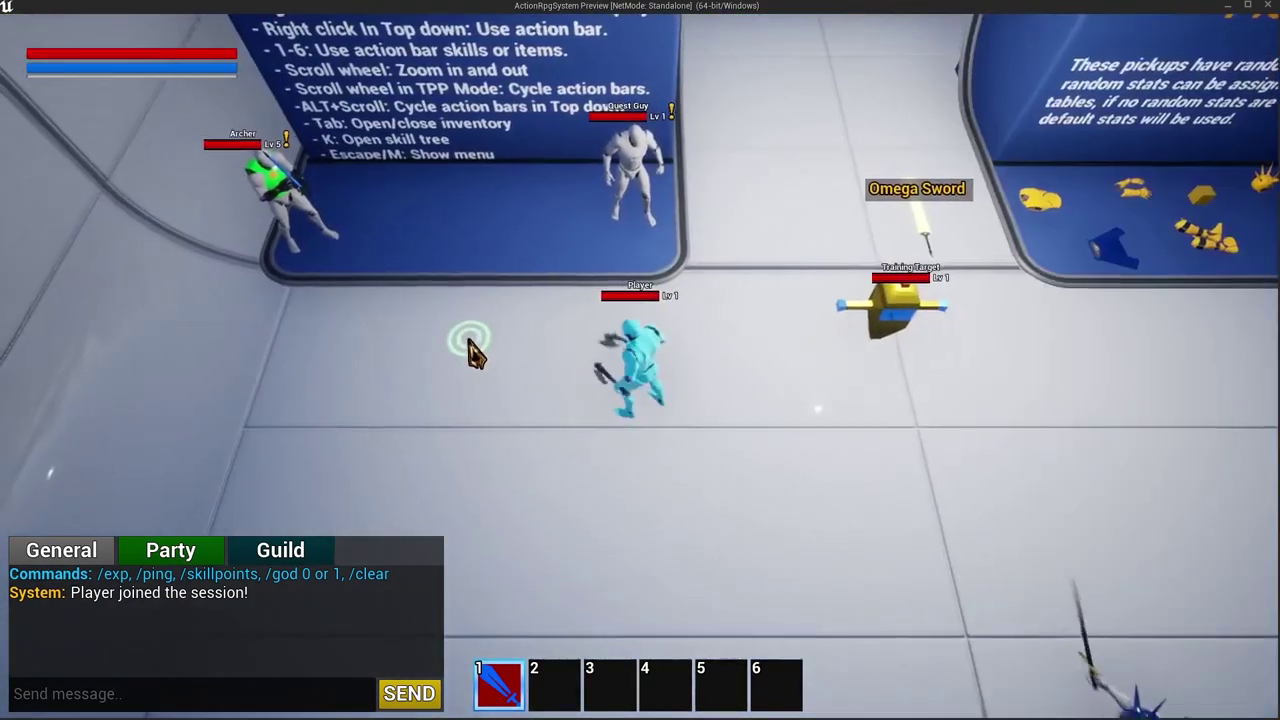
left_click(561, 352)
left_click(537, 352)
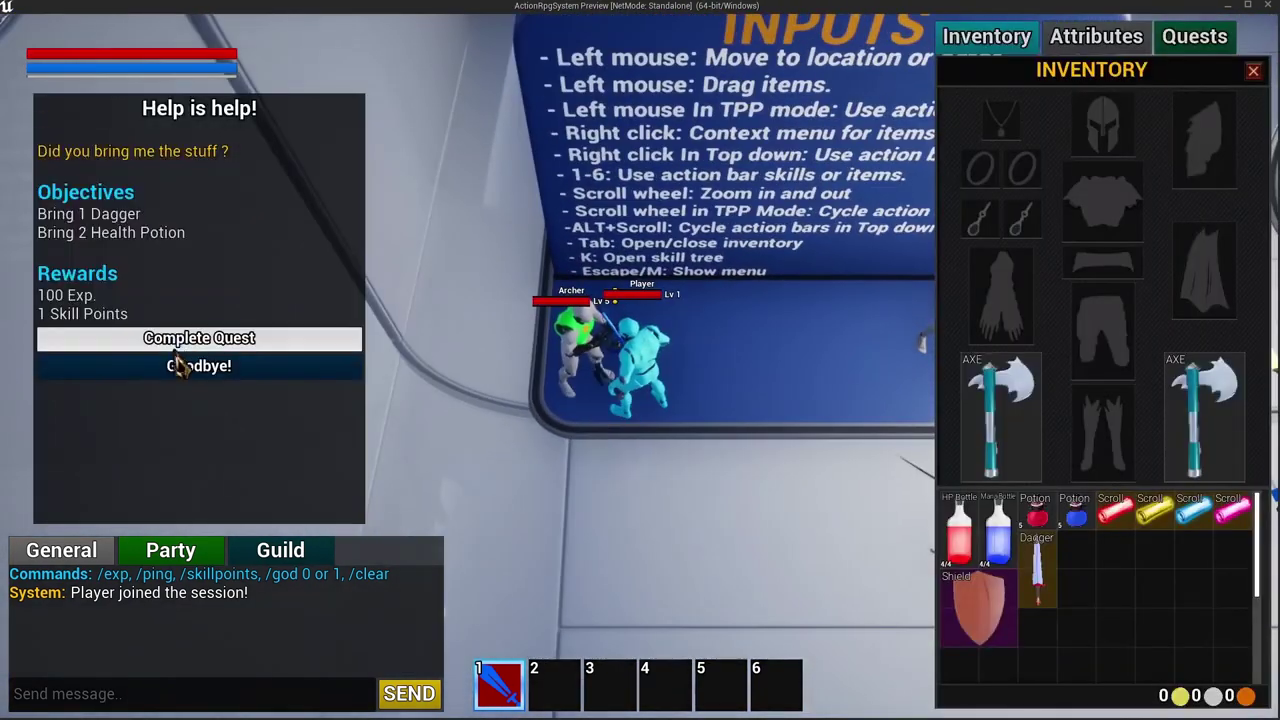
left_click(199, 339)
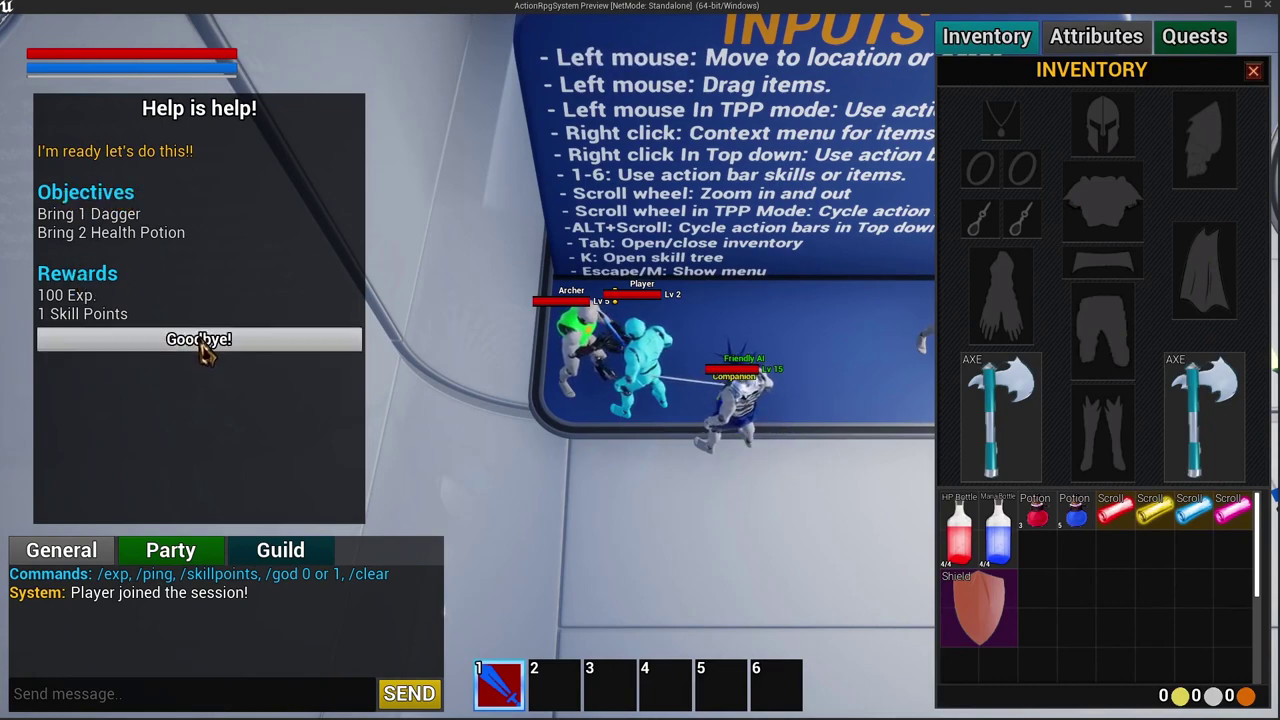
left_click(200, 340)
Step: Close the inventory and lead the recruited Archer past the Omega Sword through the passage to the guards
left_click(670, 495)
key("Tab")
left_click(785, 376)
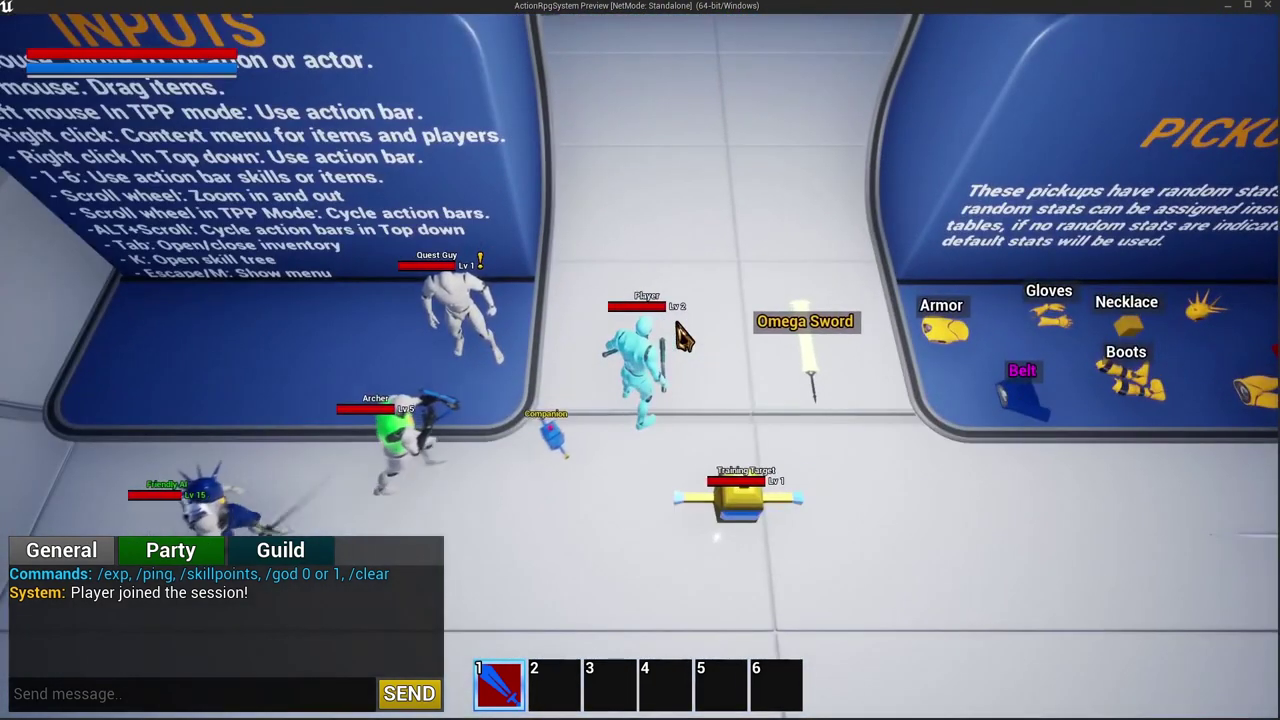
left_click(689, 304)
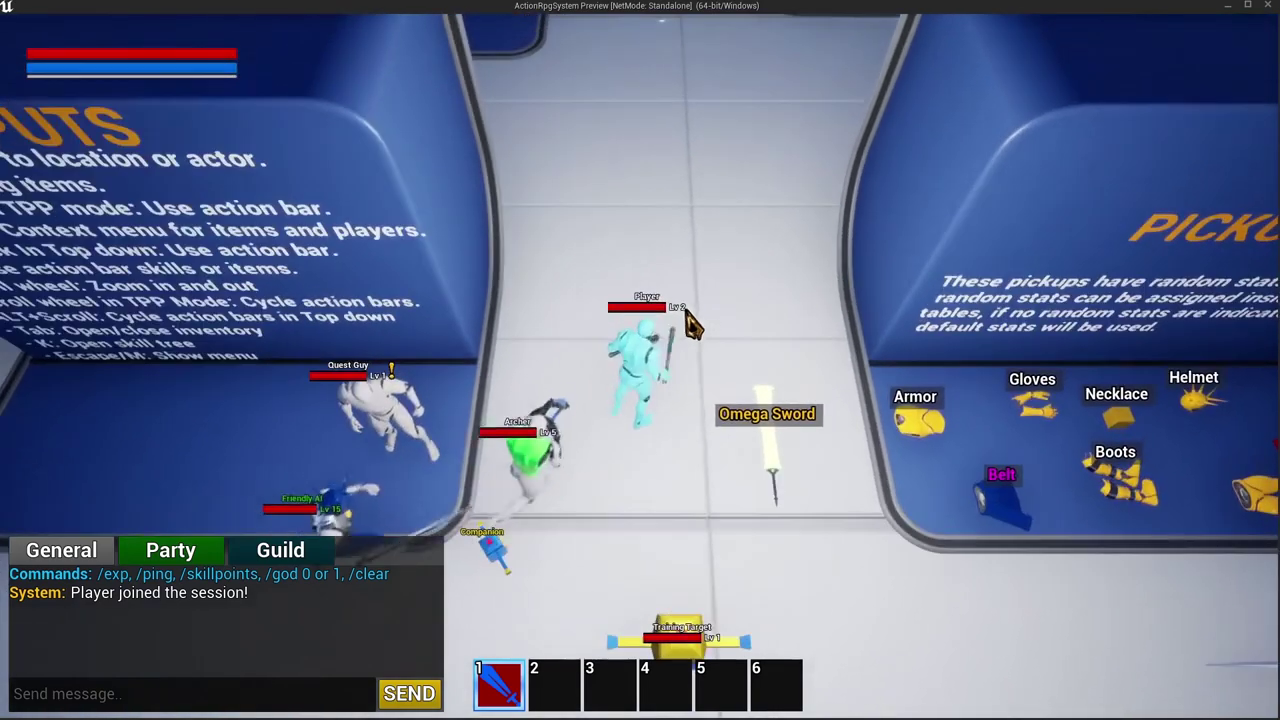
left_click(667, 277)
left_click(684, 304)
left_click(674, 284)
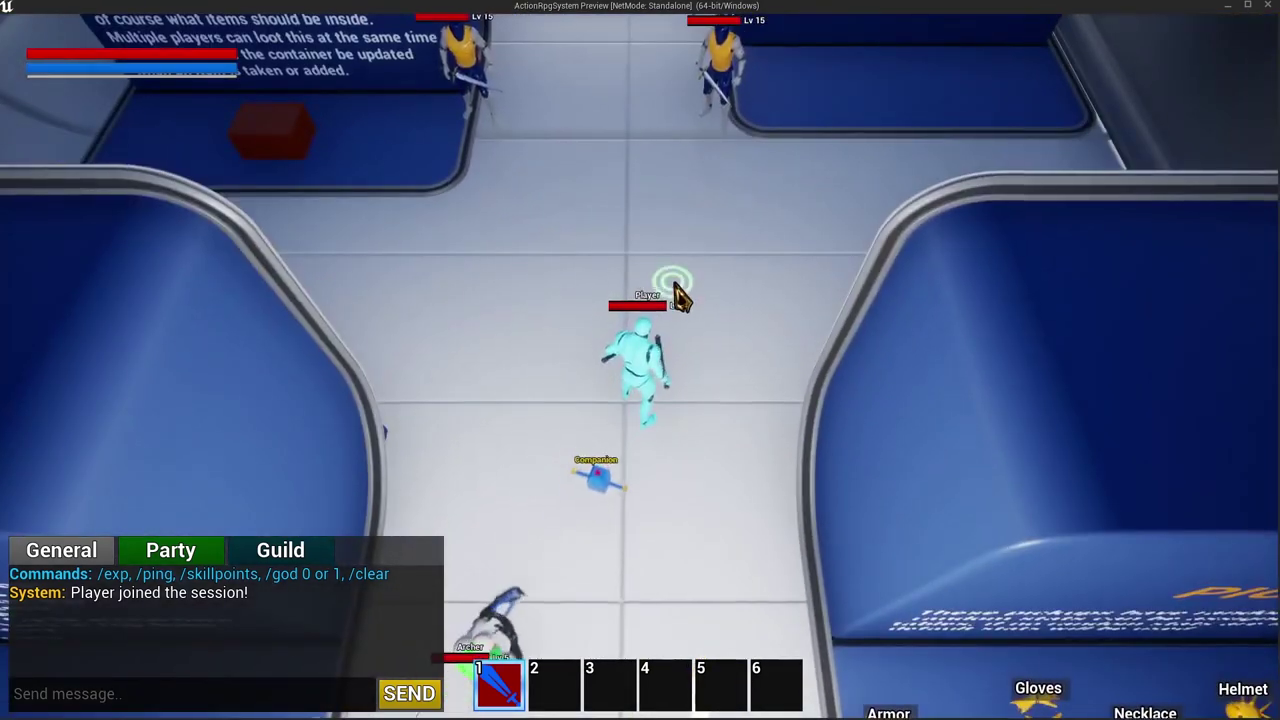
left_click(667, 272)
left_click(686, 308)
left_click(570, 446)
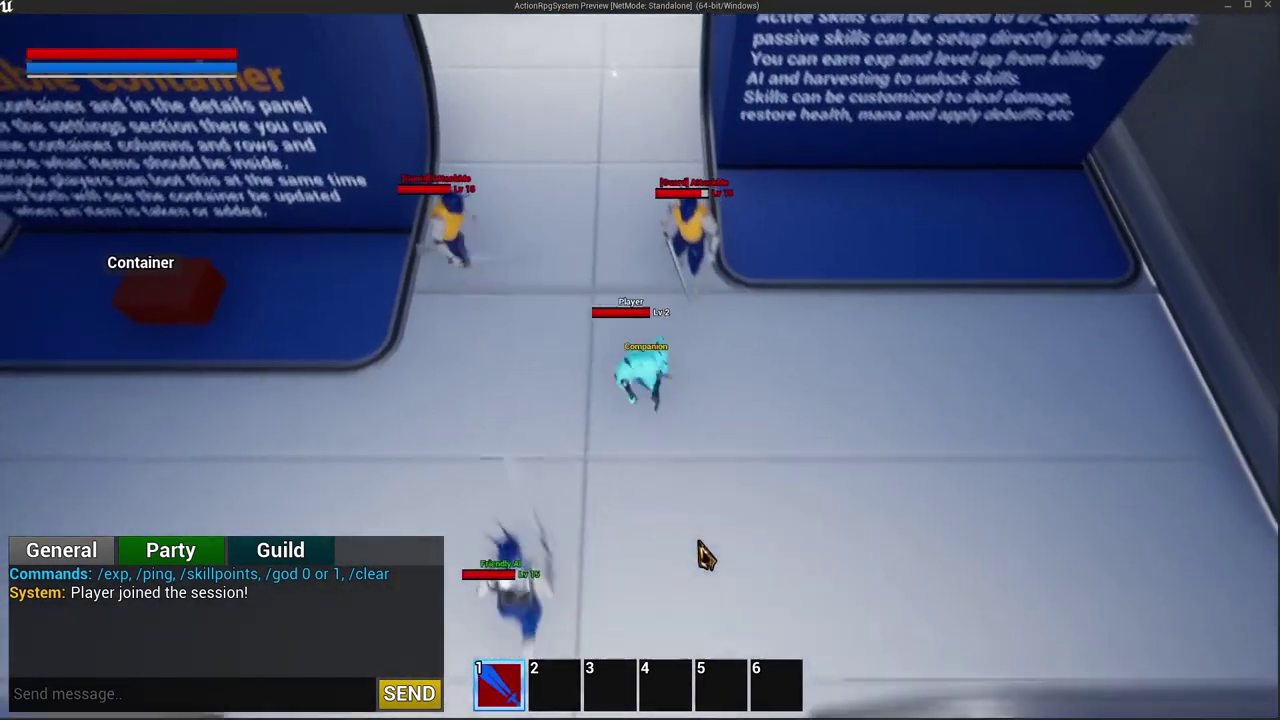
Step: Retreat through the passage so the guards follow towards the allies, and stop the play session
left_click(704, 553)
left_click(580, 571)
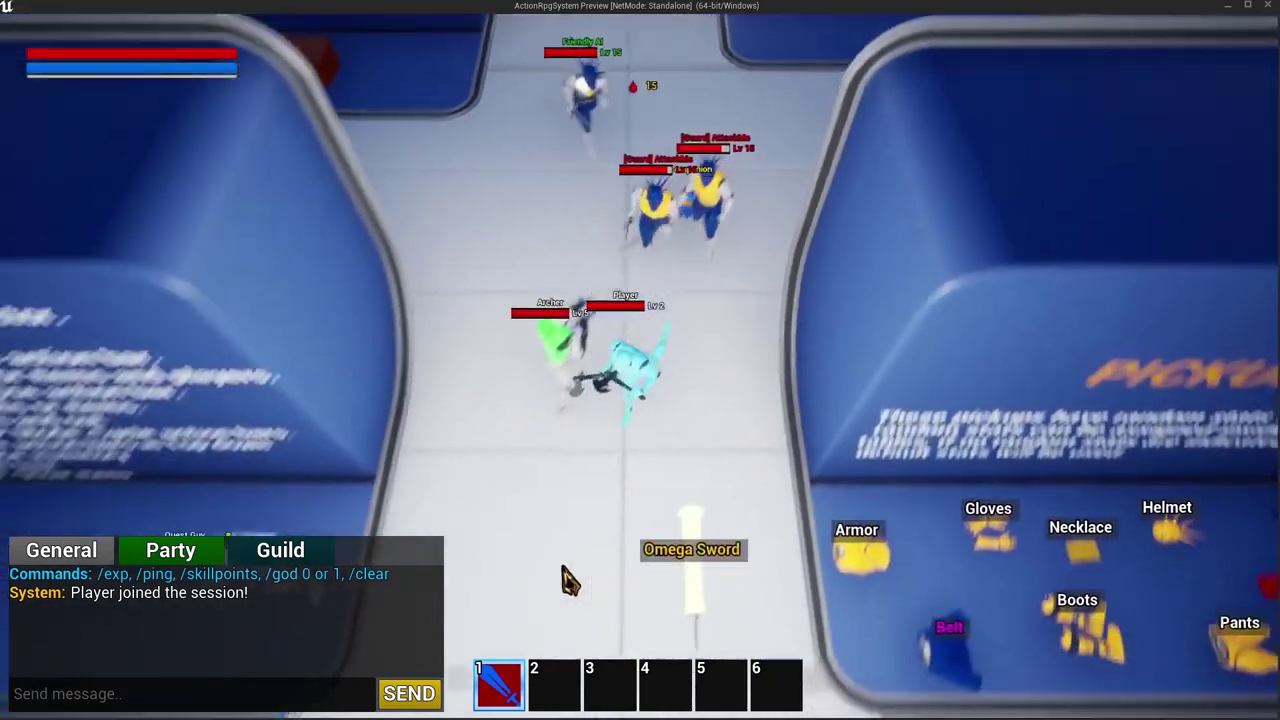
left_click(572, 578)
key("Escape")
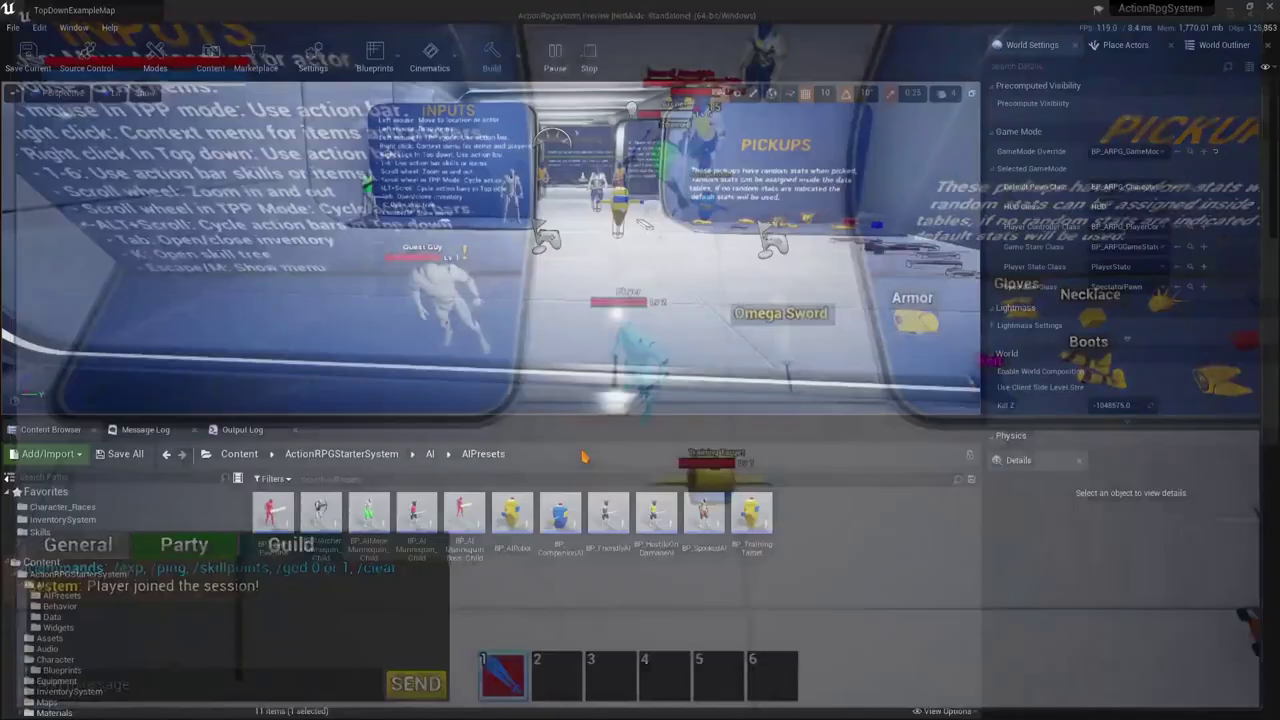
Step: Start a new play session, talk to the Quest Guy and review the objectives and rewards of "Mannequin The Boss"
left_click(550, 58)
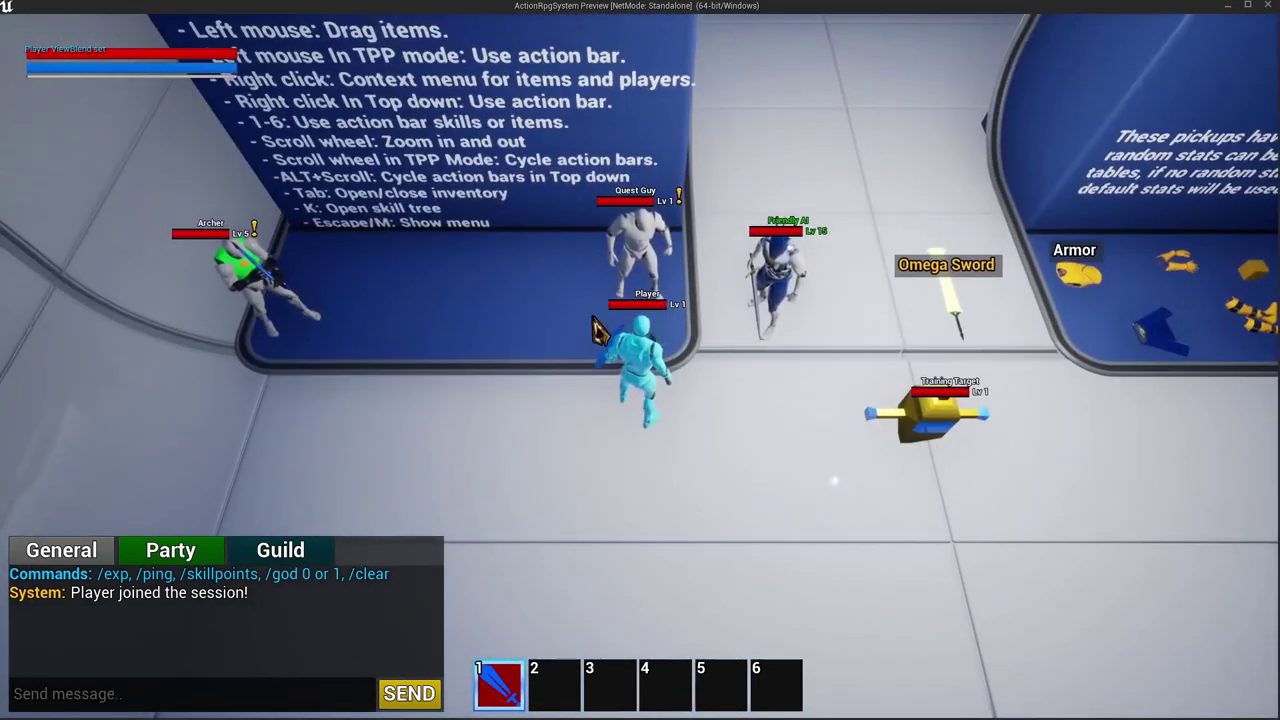
left_click(649, 248)
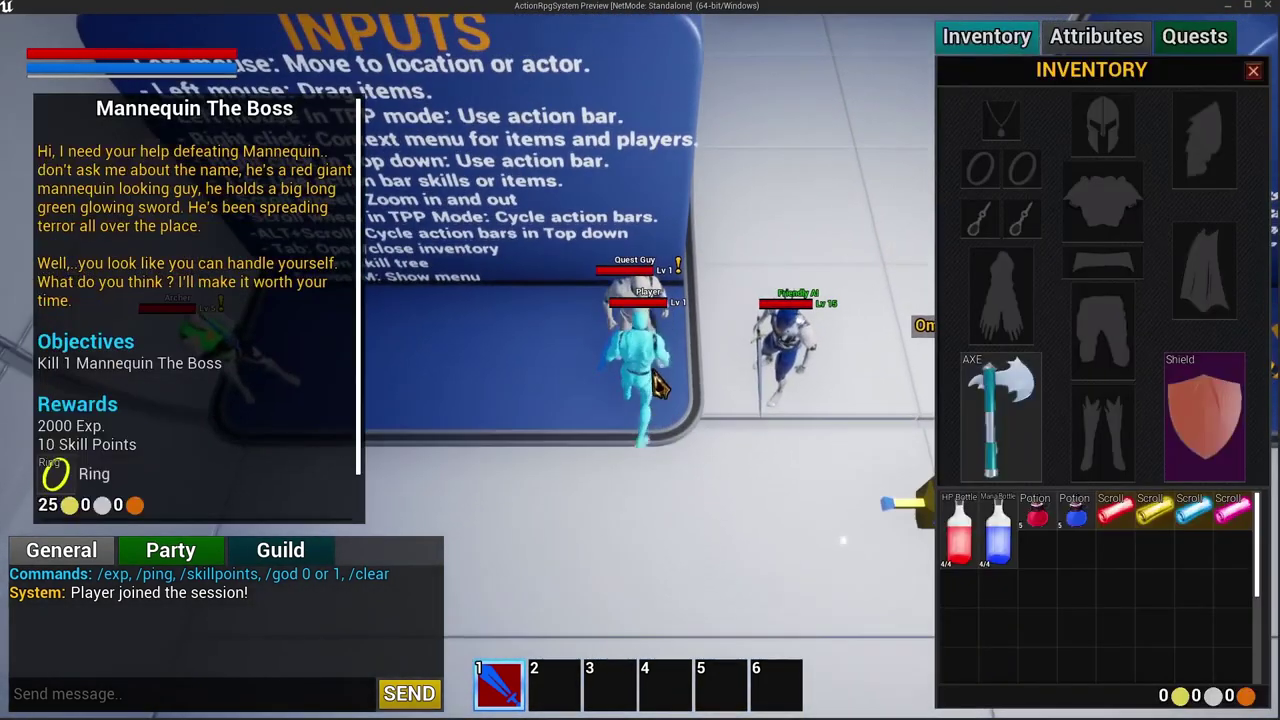
scroll(136, 455, "down", 1)
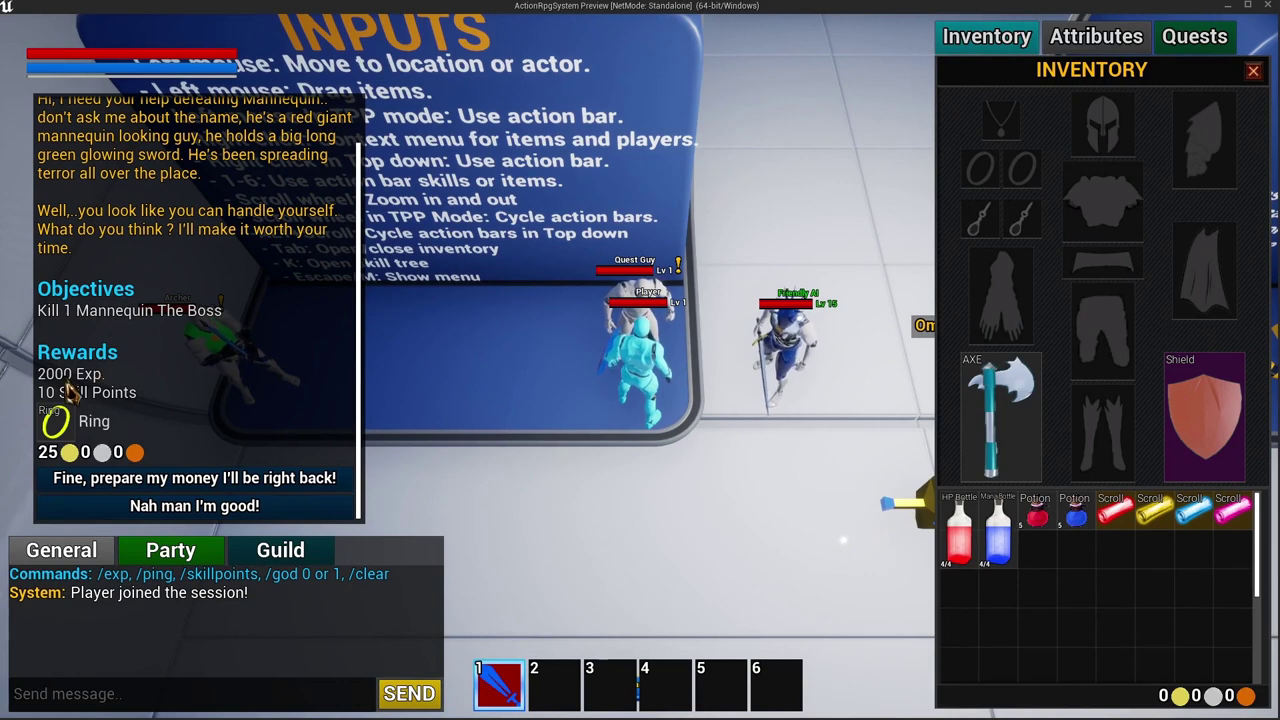
mouse_move(75, 430)
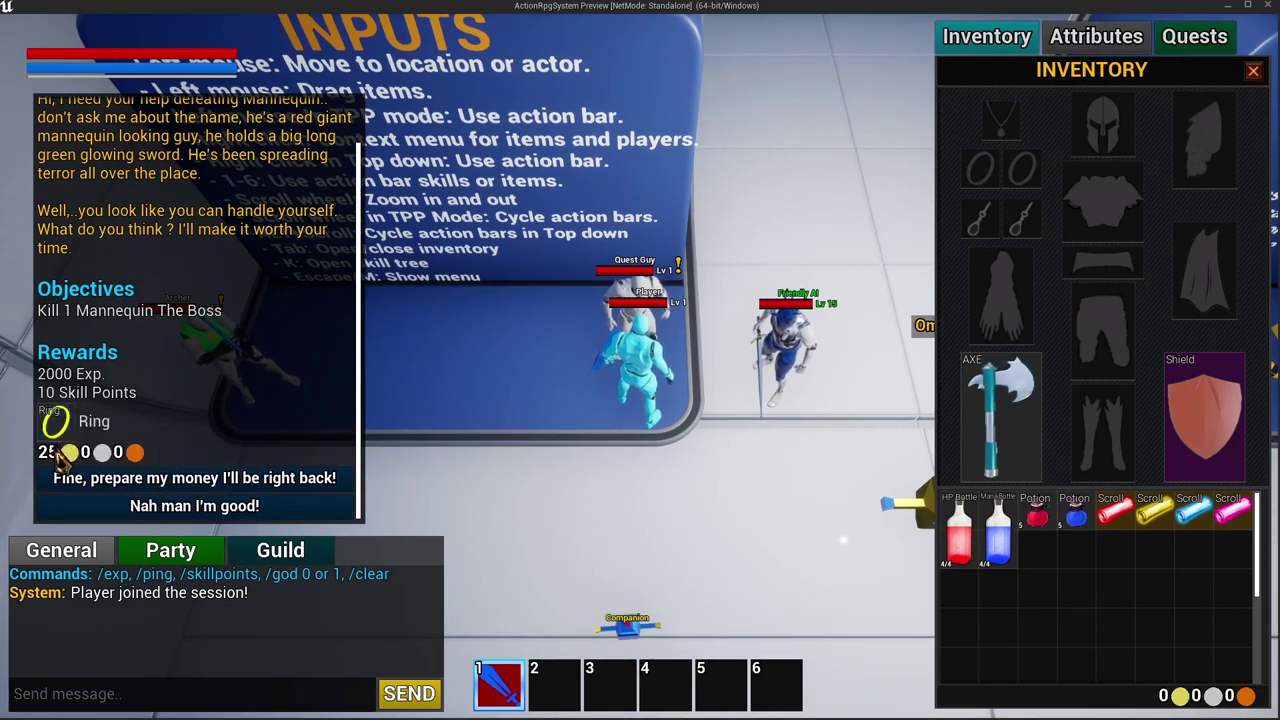
Step: Decline the "Mannequin The Boss" quest with "Nah man I'm good!", say goodbye and reopen the quest offer
left_click(172, 508)
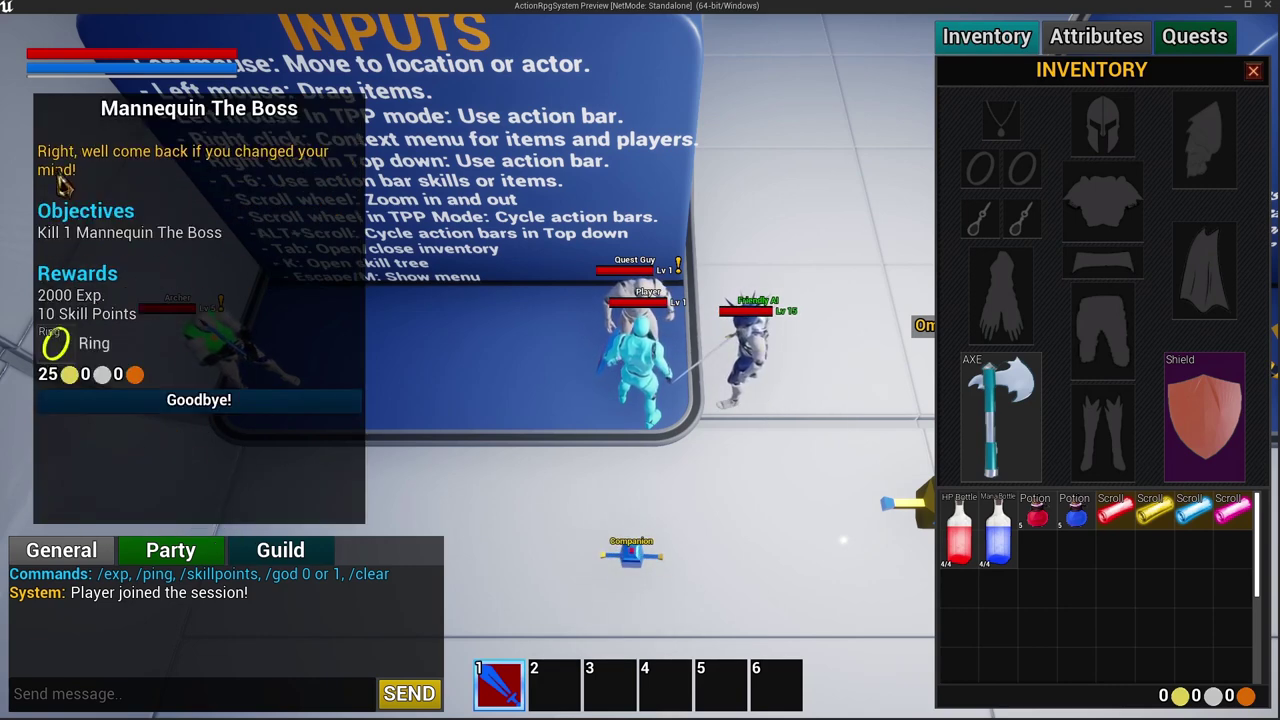
left_click(170, 405)
left_click(212, 340)
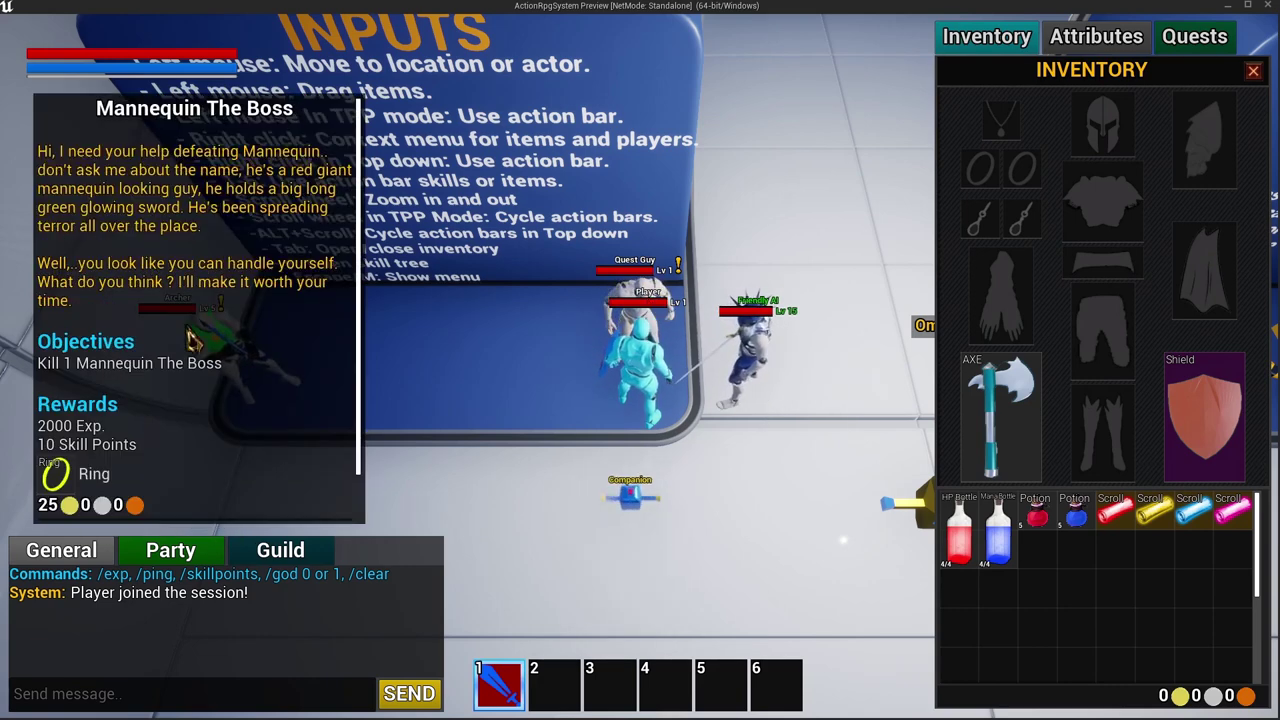
Step: Accept the "Mannequin The Boss" quest with "Fine, prepare my money I'll be right back!" and end the conversation
left_click(177, 474)
left_click(177, 483)
left_click(250, 410)
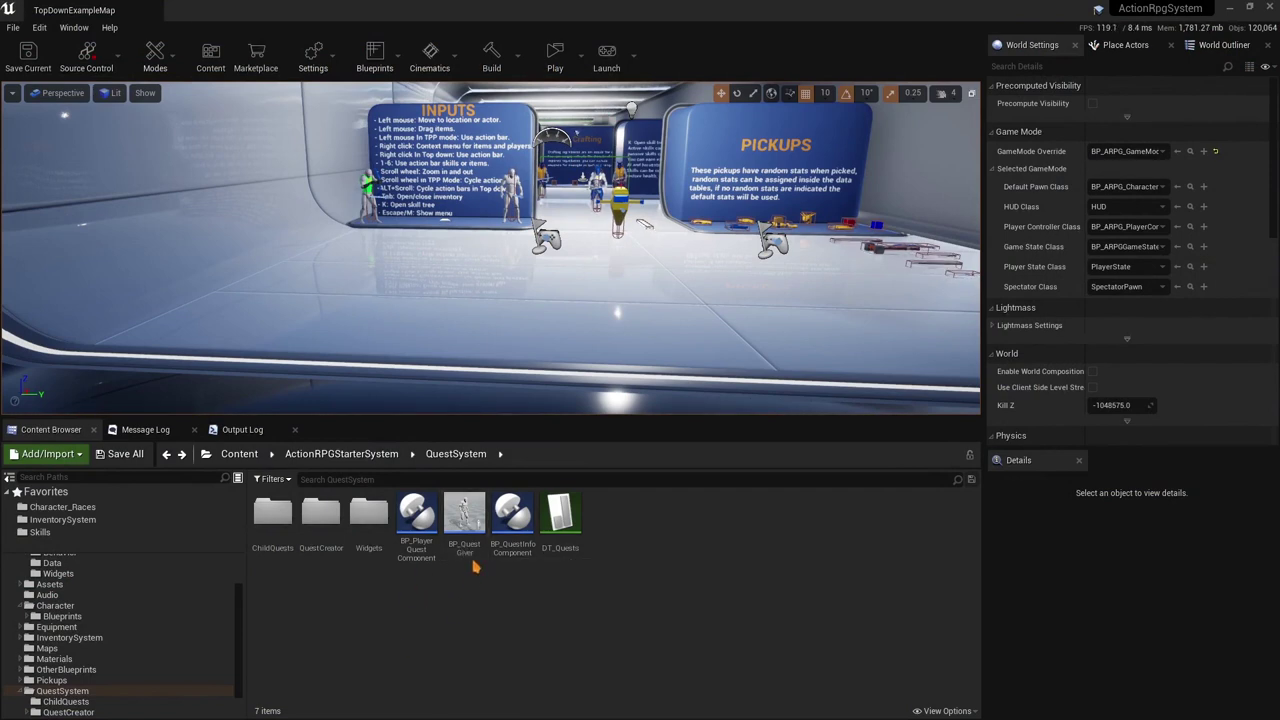
Step: Create a child Blueprint class from BP_QuestGiver in the QuestSystem folder and place it in the ChildQuests folder
left_click(465, 528)
right_click(464, 527)
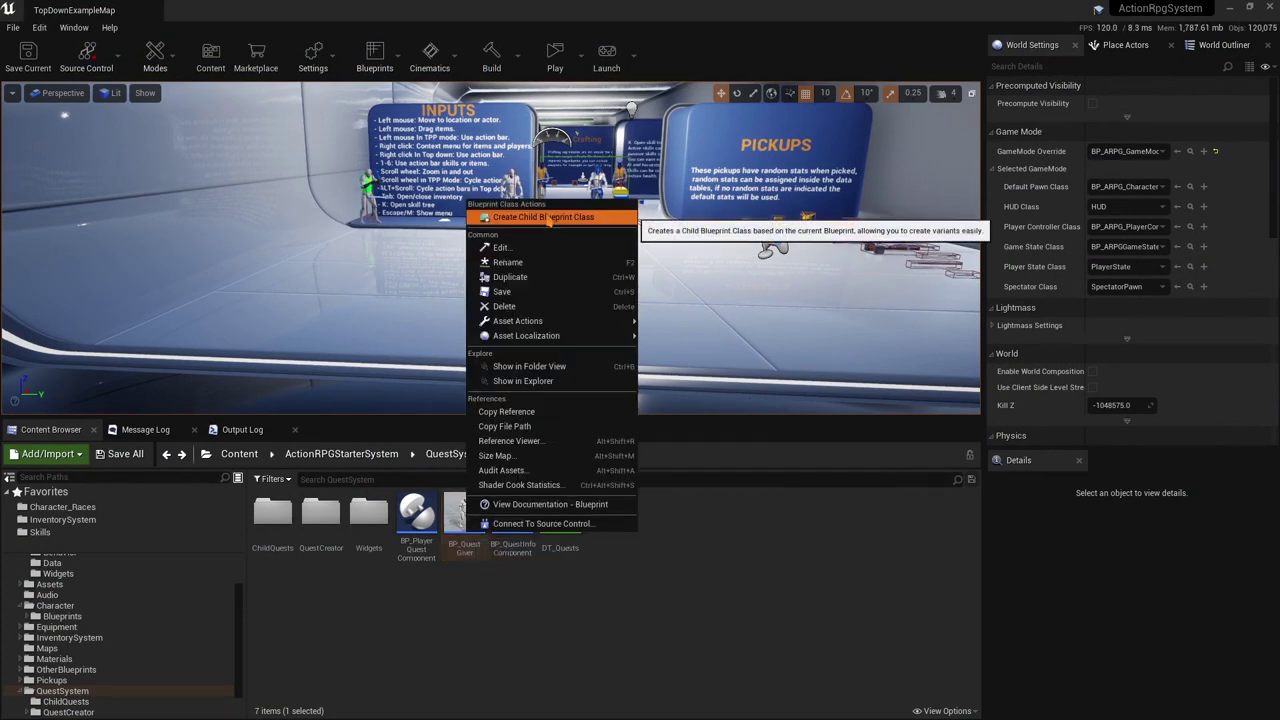
left_click(543, 217)
left_click_drag(512, 518, 282, 545)
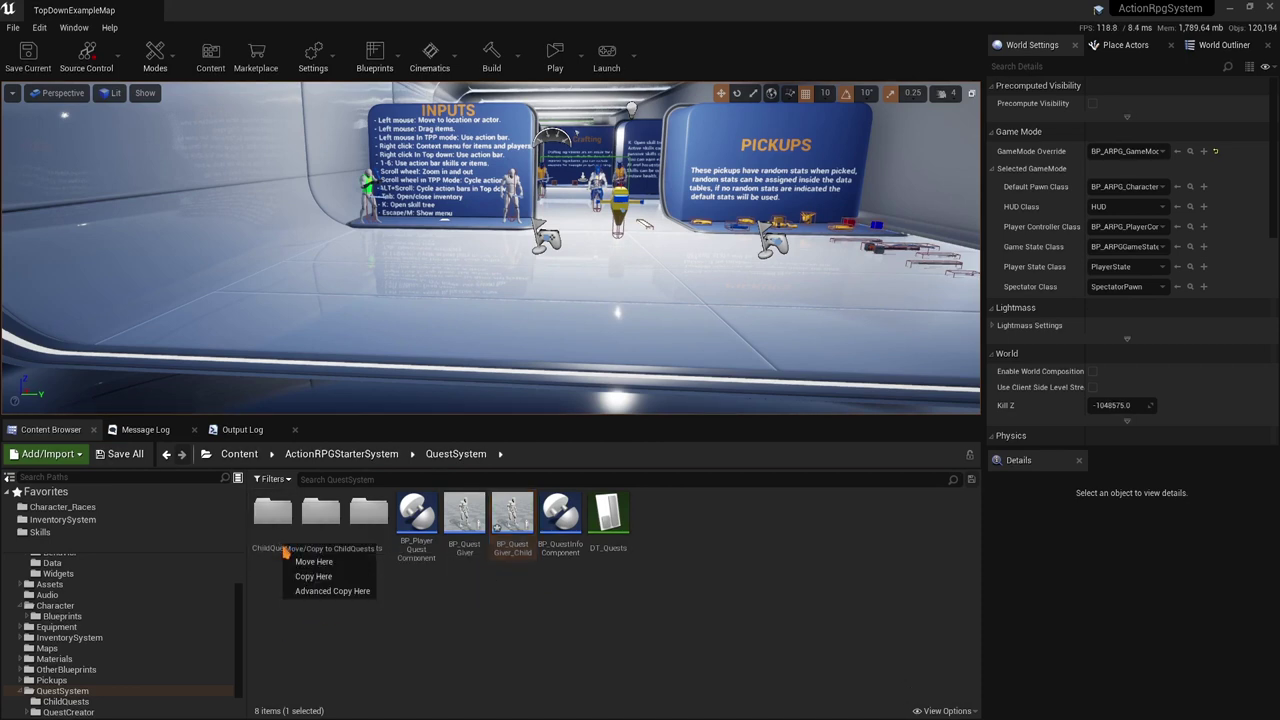
left_click(300, 576)
Step: Rename the child quest giver Blueprint inside the ChildQuests folder as BP_NewQuest
double_click(269, 545)
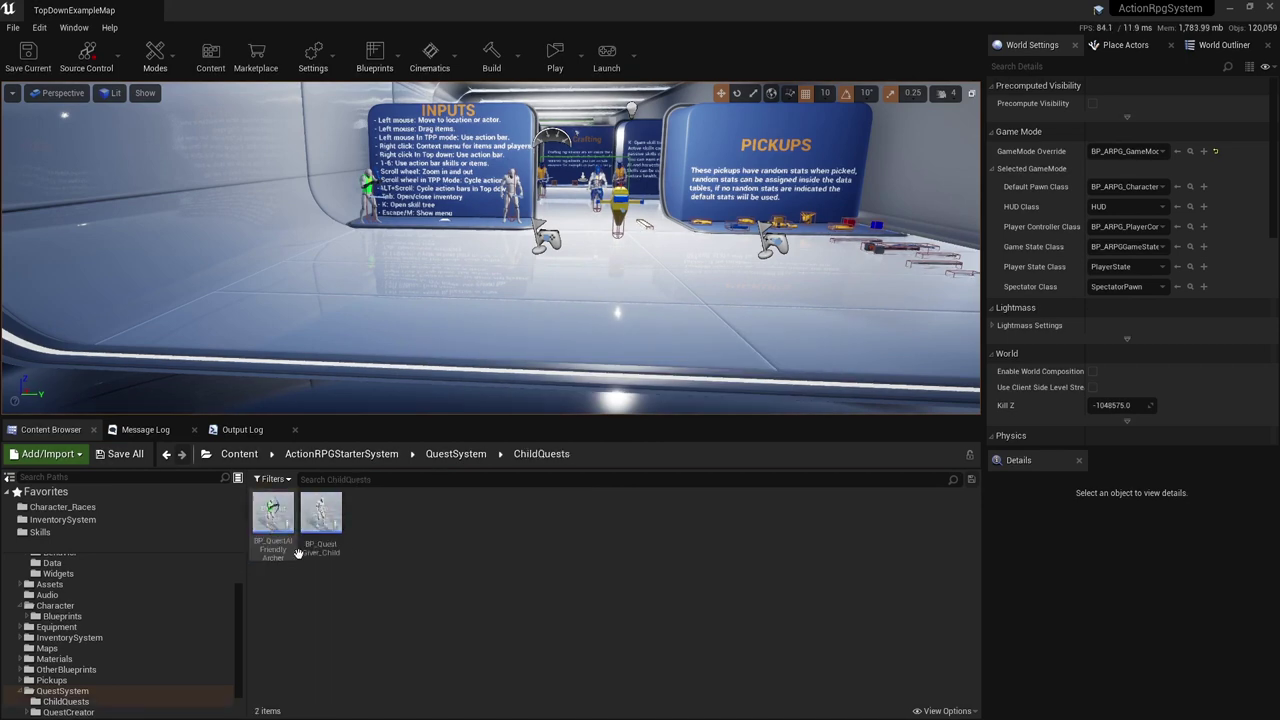
left_click(320, 515)
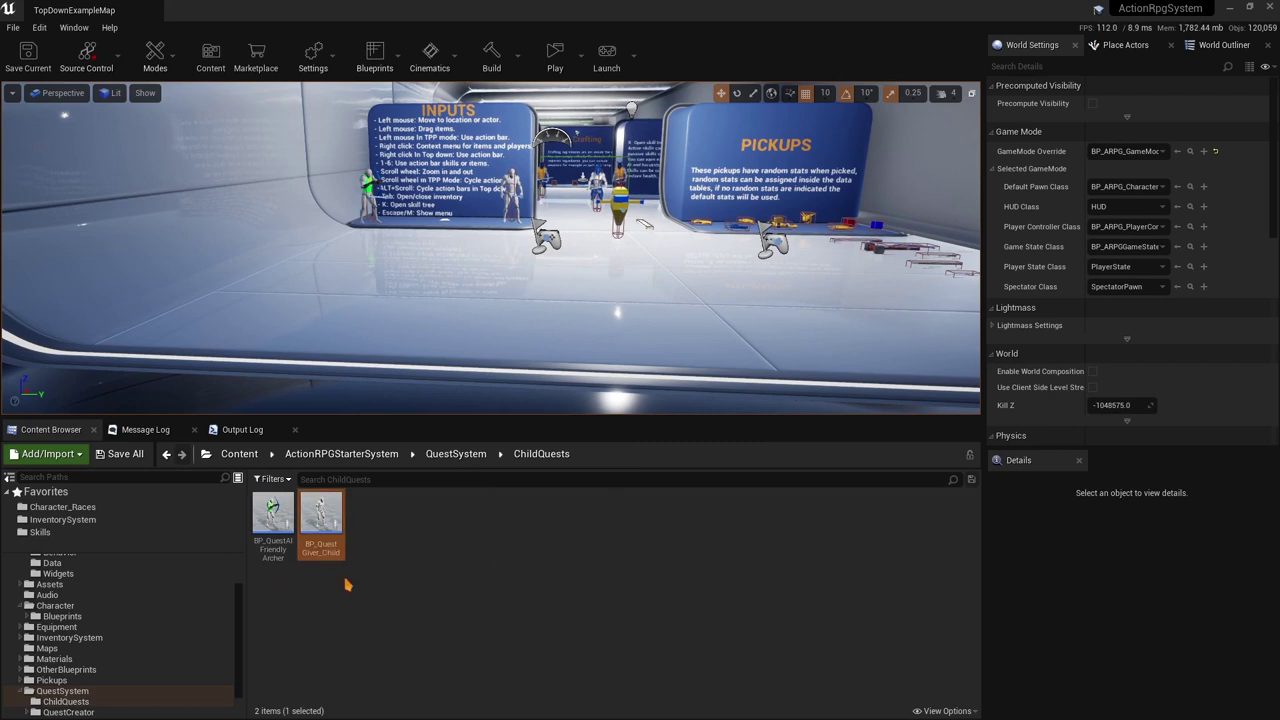
key("F2")
type("BP_N")
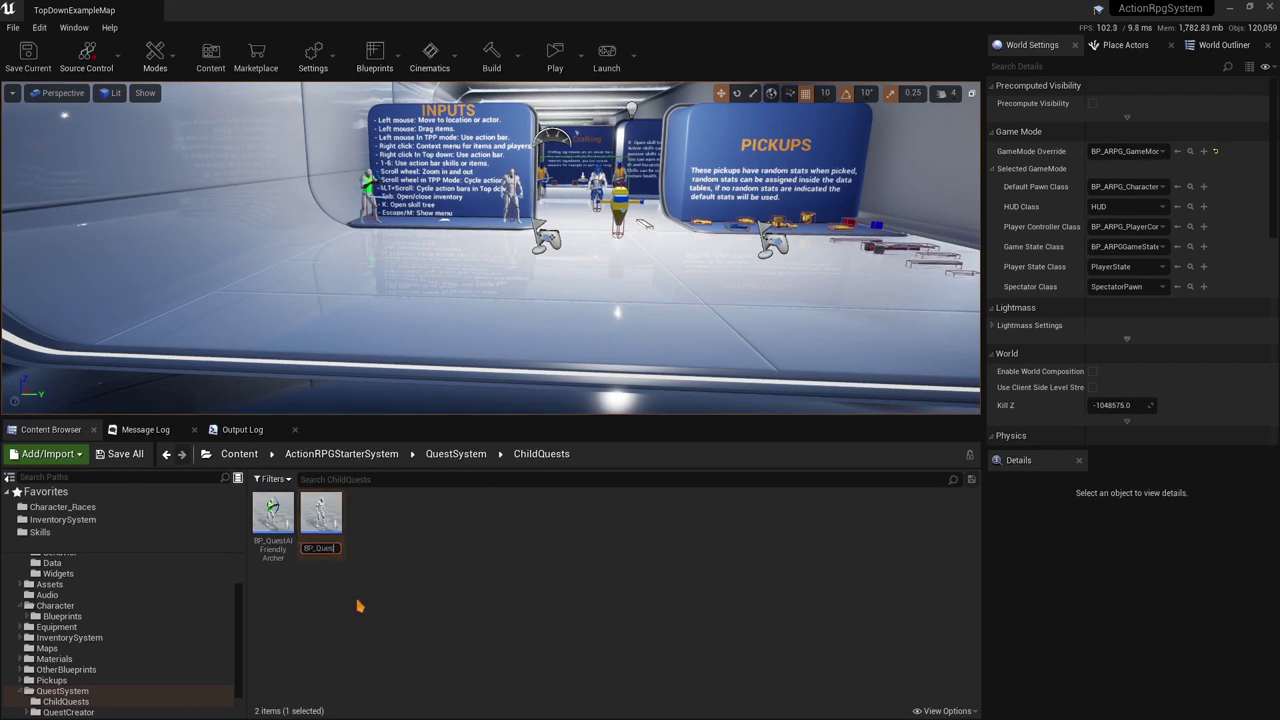
type("ewQuest")
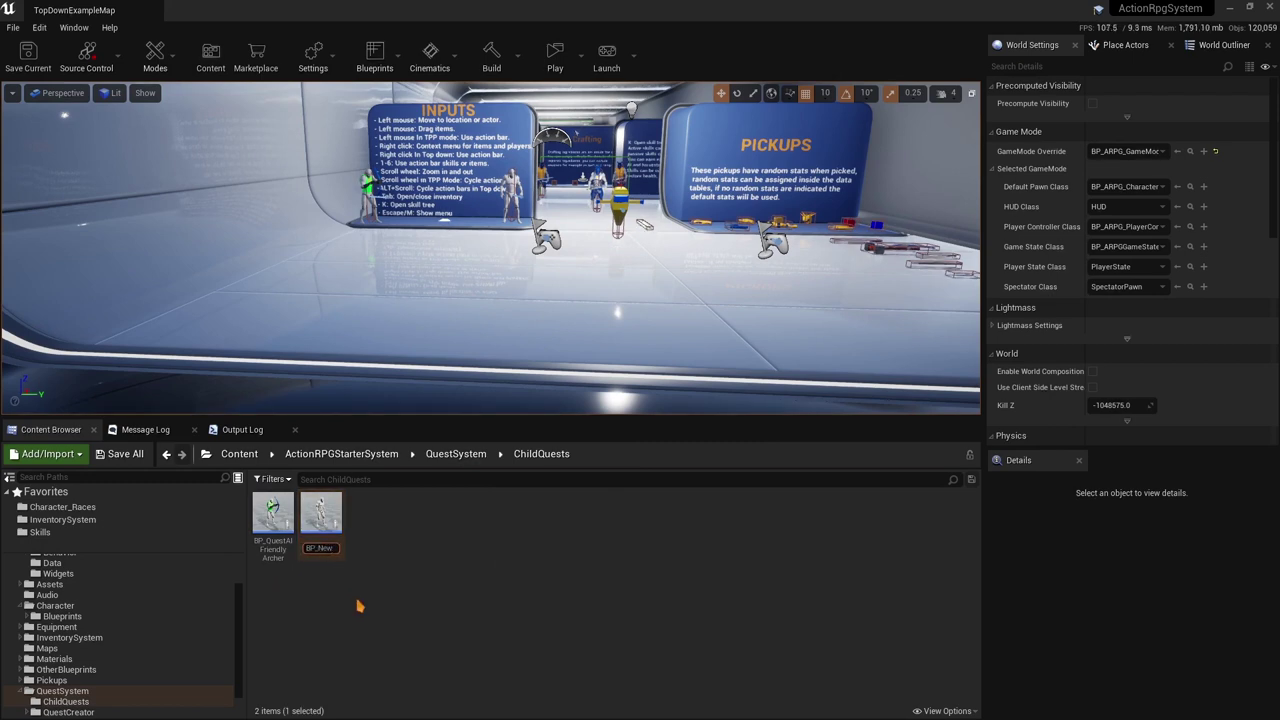
left_click(326, 594)
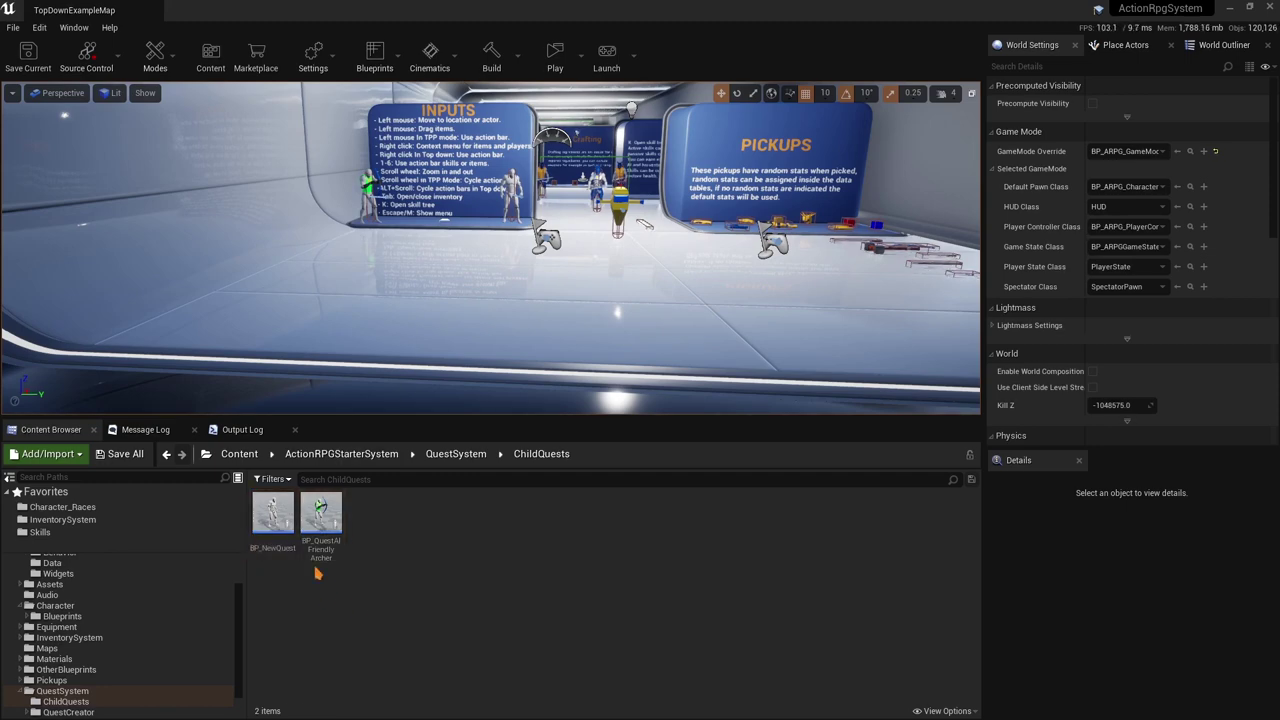
Step: Open the BP_QuestAIFriendlyArcher Blueprint and examine the nodes of its OnQuestCompleted function
left_click(330, 525)
double_click(330, 525)
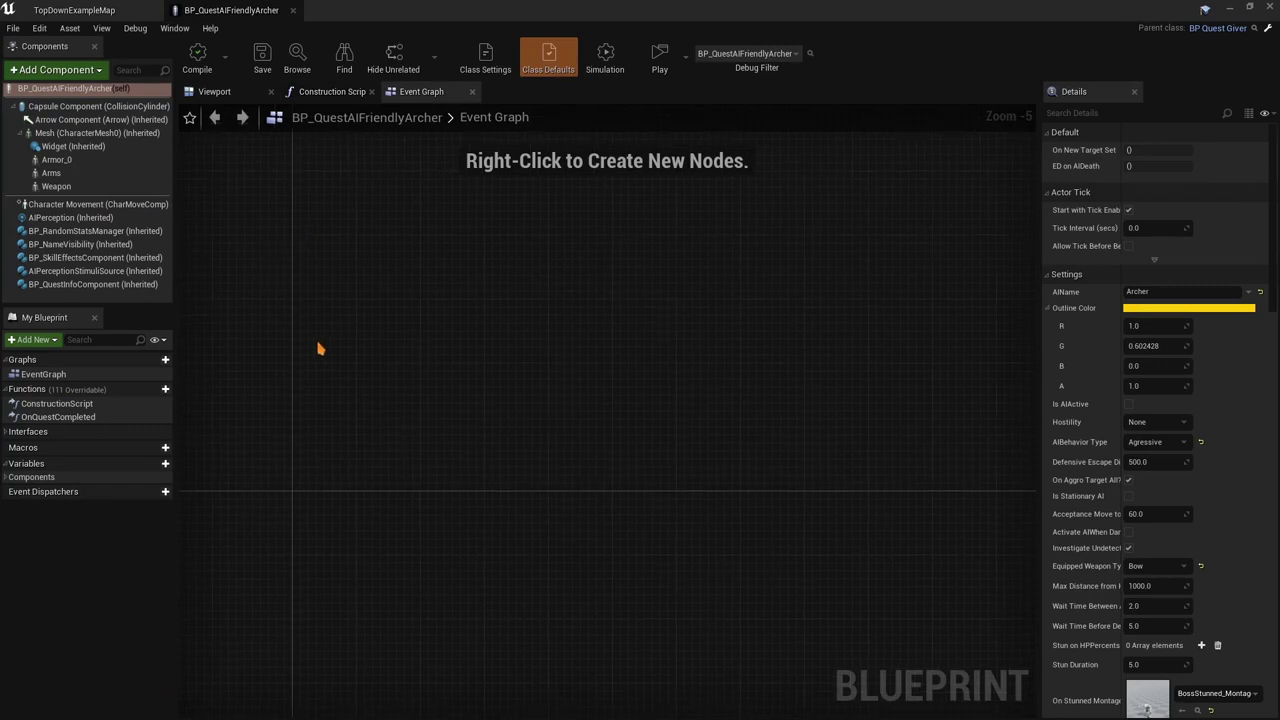
double_click(45, 417)
scroll(686, 380, "down", 1)
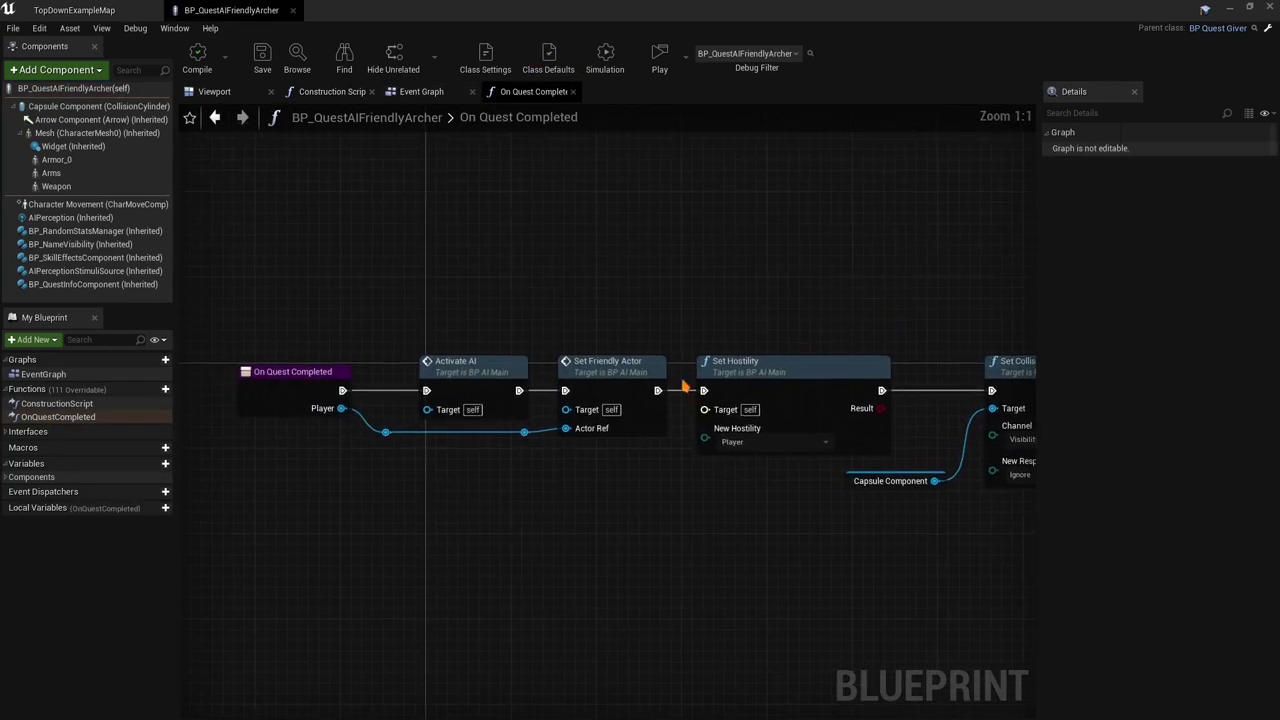
Step: Examine the Activate AI, Set Friendly Actor, Set Hostility and Set Collision Response to Channel nodes in the archer's completion function
left_click_drag(351, 271, 409, 443)
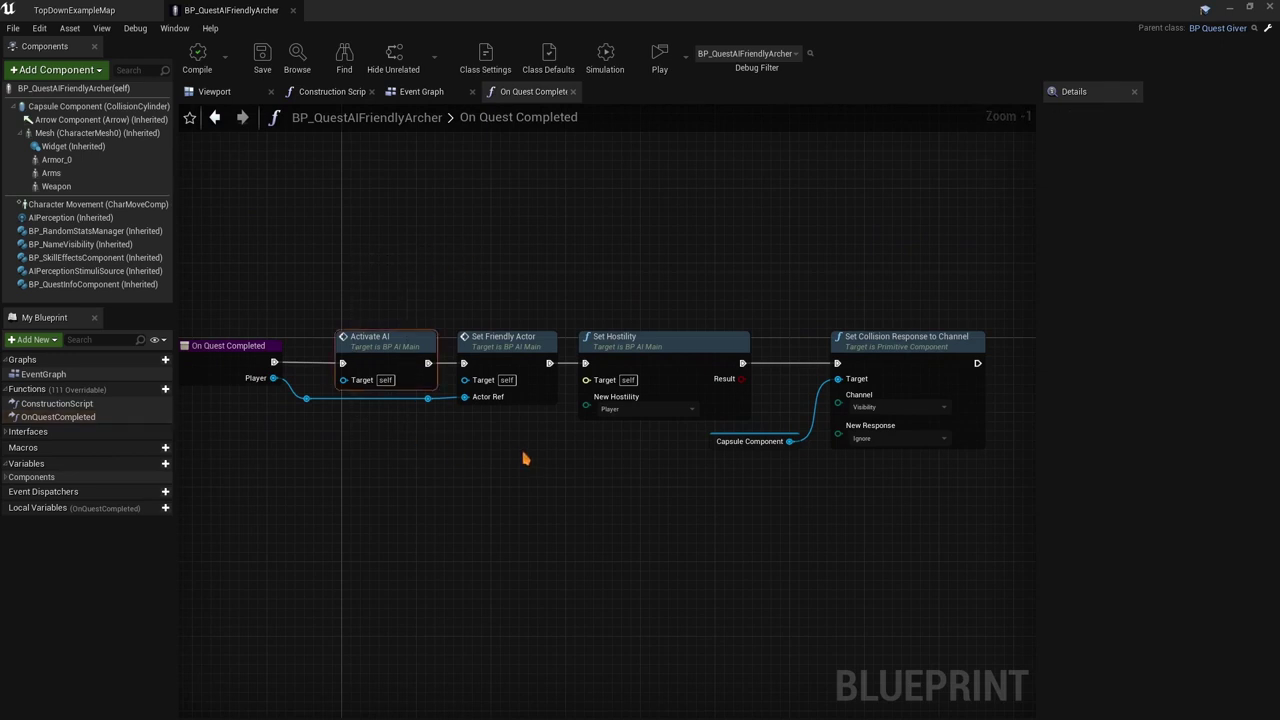
left_click_drag(521, 450, 493, 268)
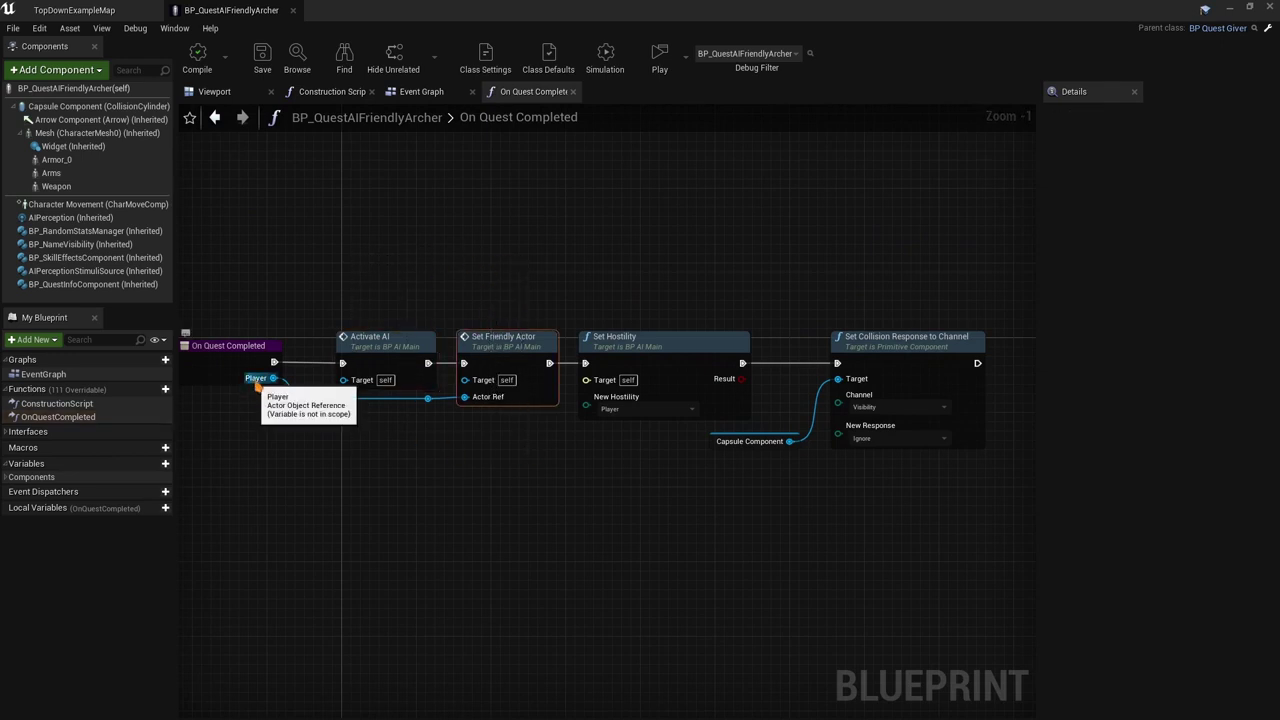
right_click_drag(255, 380, 188, 393)
left_click_drag(540, 289, 563, 437)
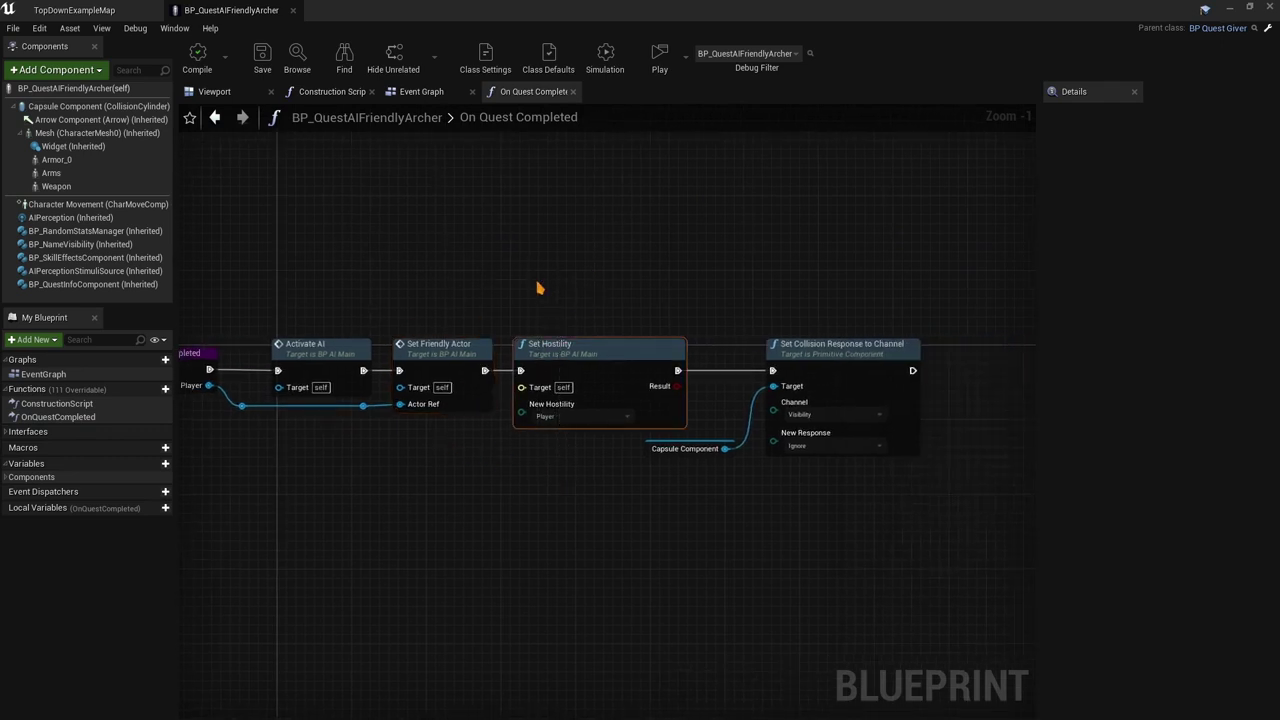
right_click_drag(480, 442, 618, 439)
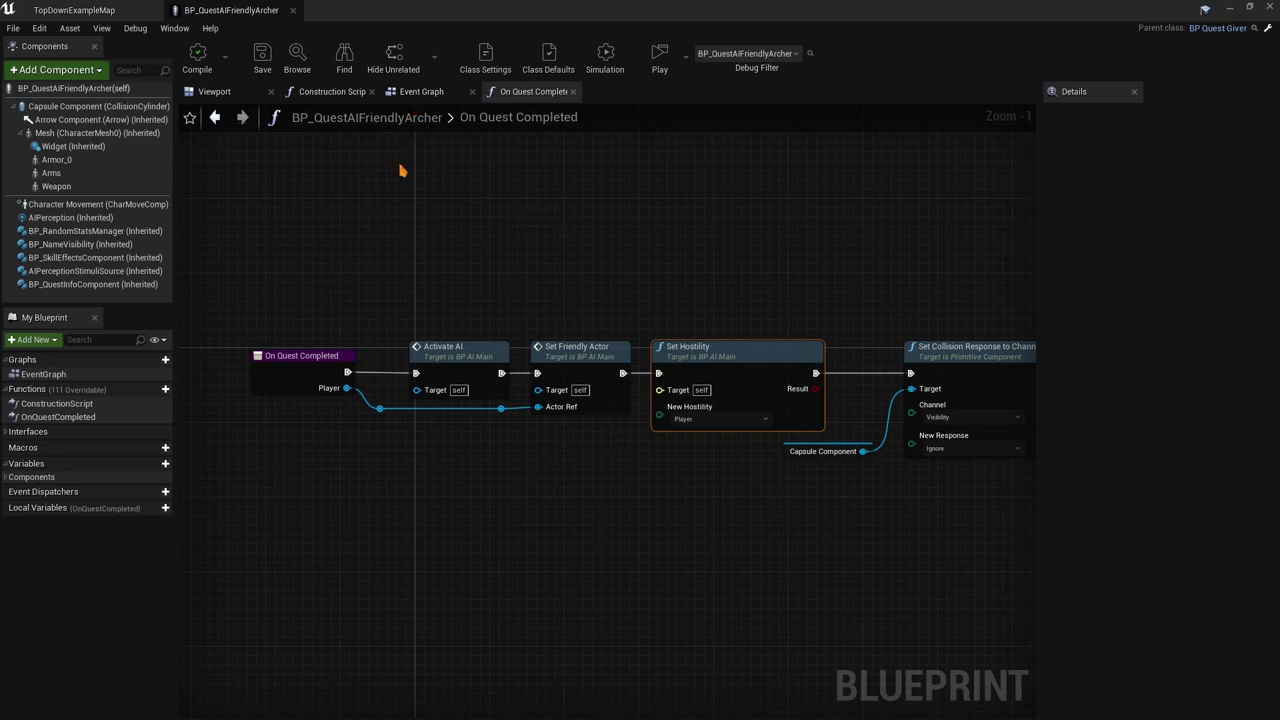
Step: Close the BP_QuestAIFriendlyArcher Blueprint and open BP_NewQuest from the ChildQuests folder
left_click(421, 91)
right_click(425, 96)
left_click(457, 131)
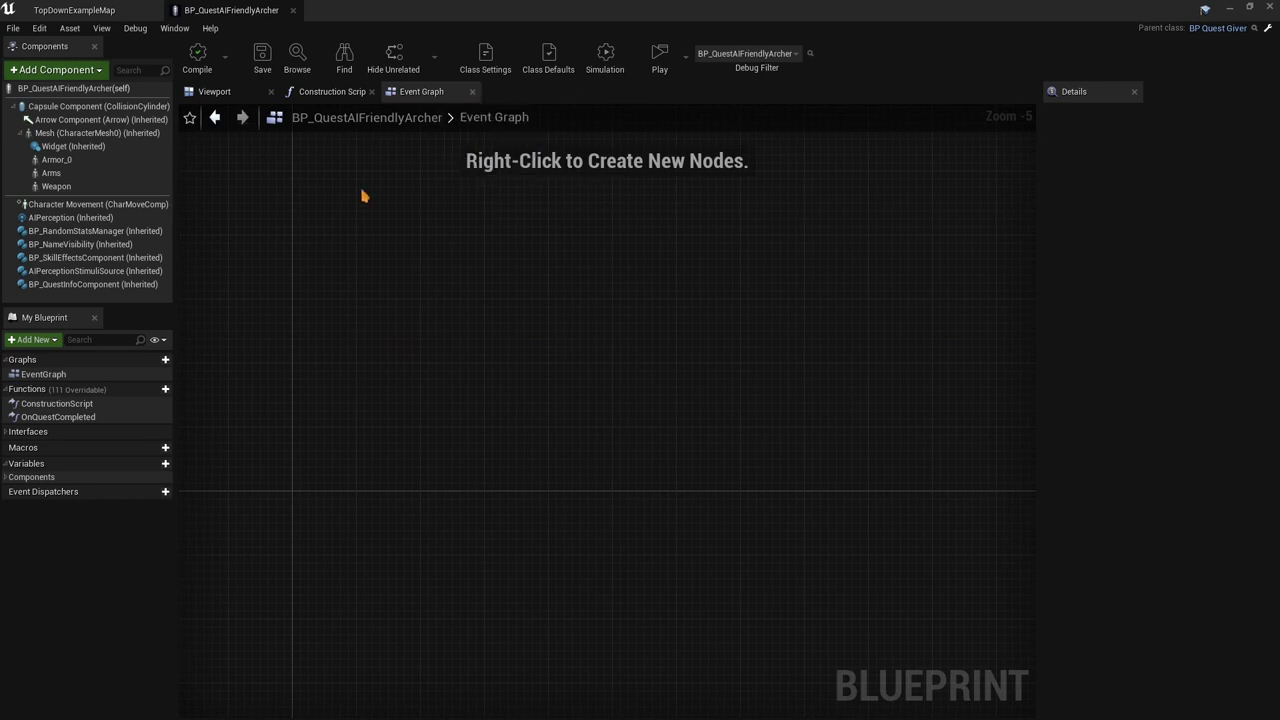
middle_click(258, 5)
left_click(377, 547)
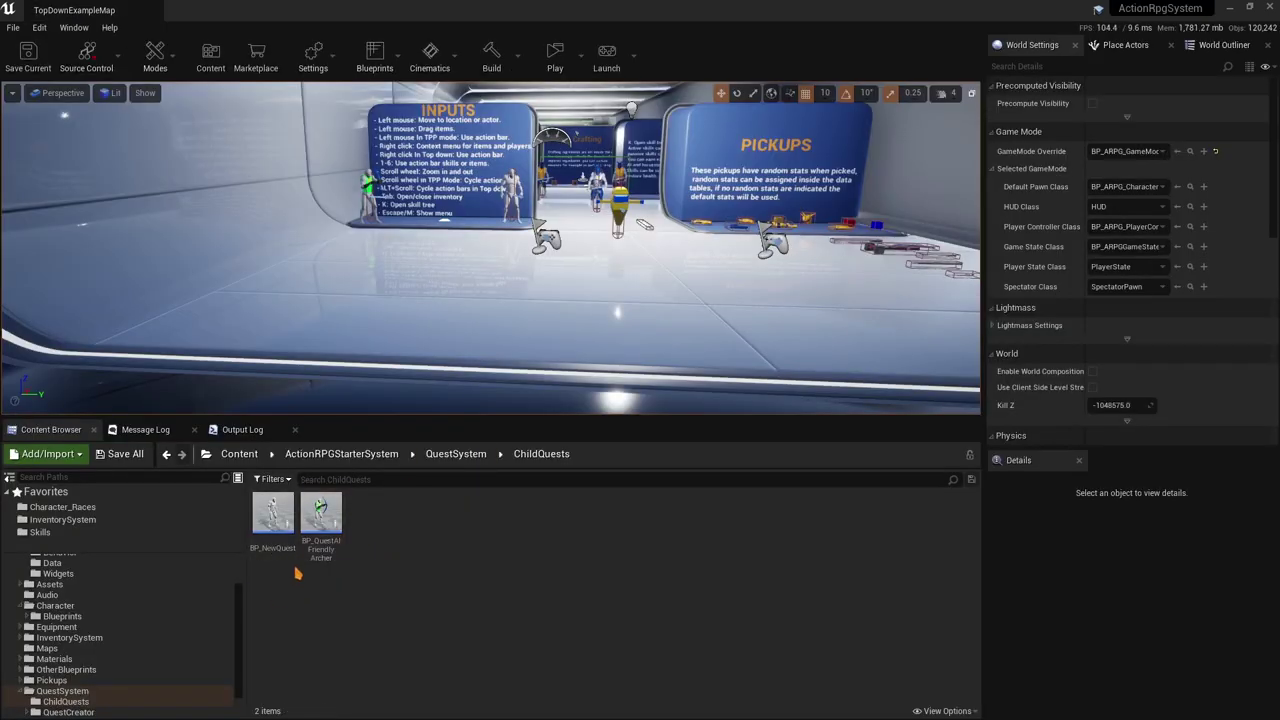
double_click(272, 514)
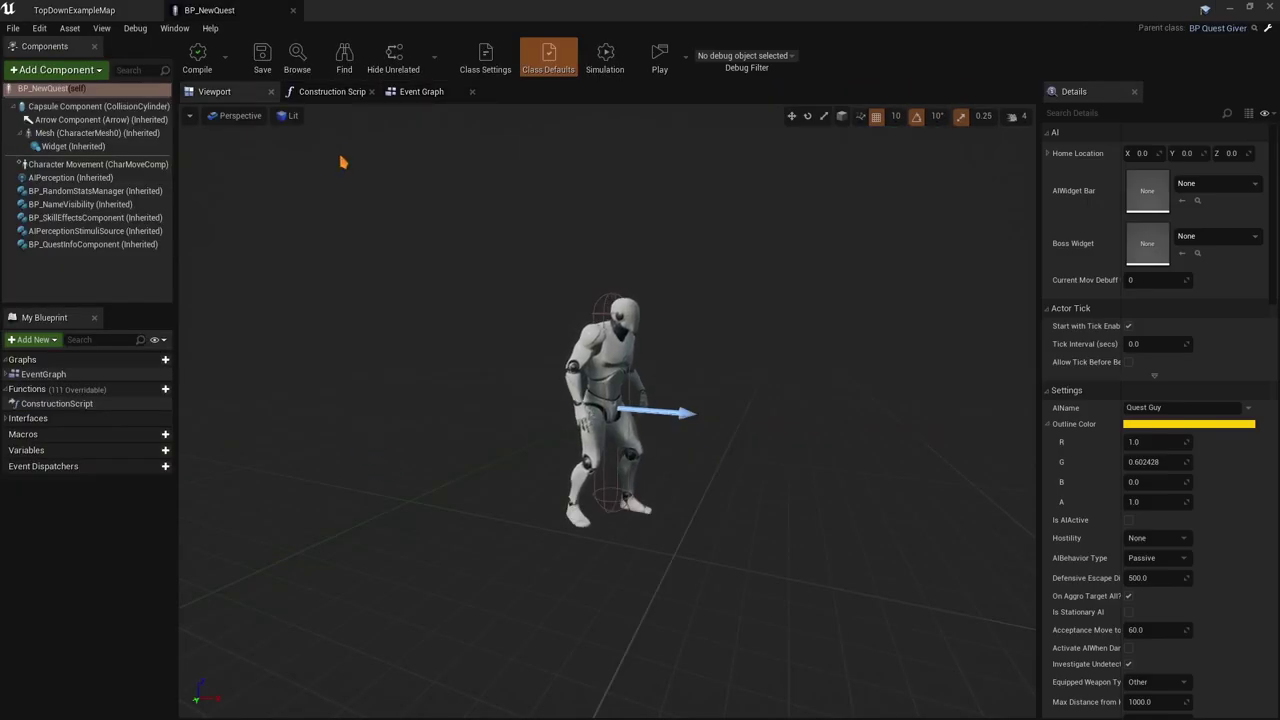
Step: Override the inherited On Quest Completed function in the BP_NewQuest Blueprint
left_click(421, 91)
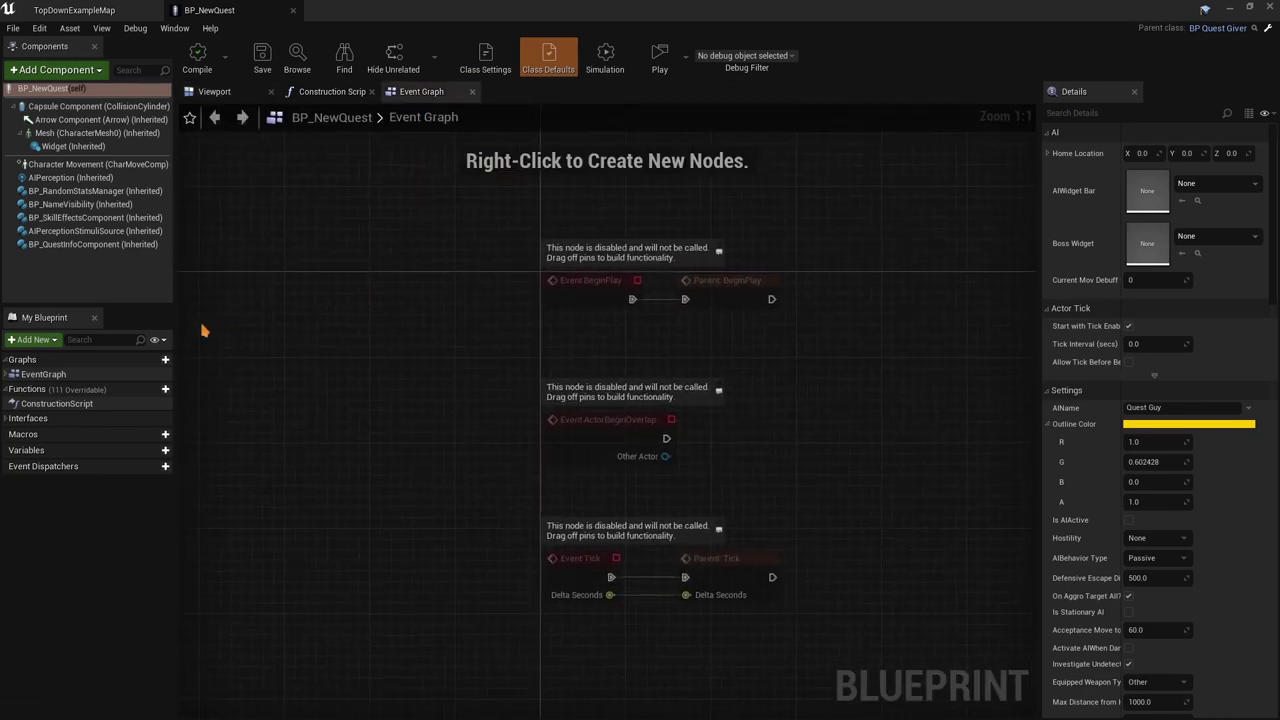
left_click(32, 339)
mouse_move(49, 404)
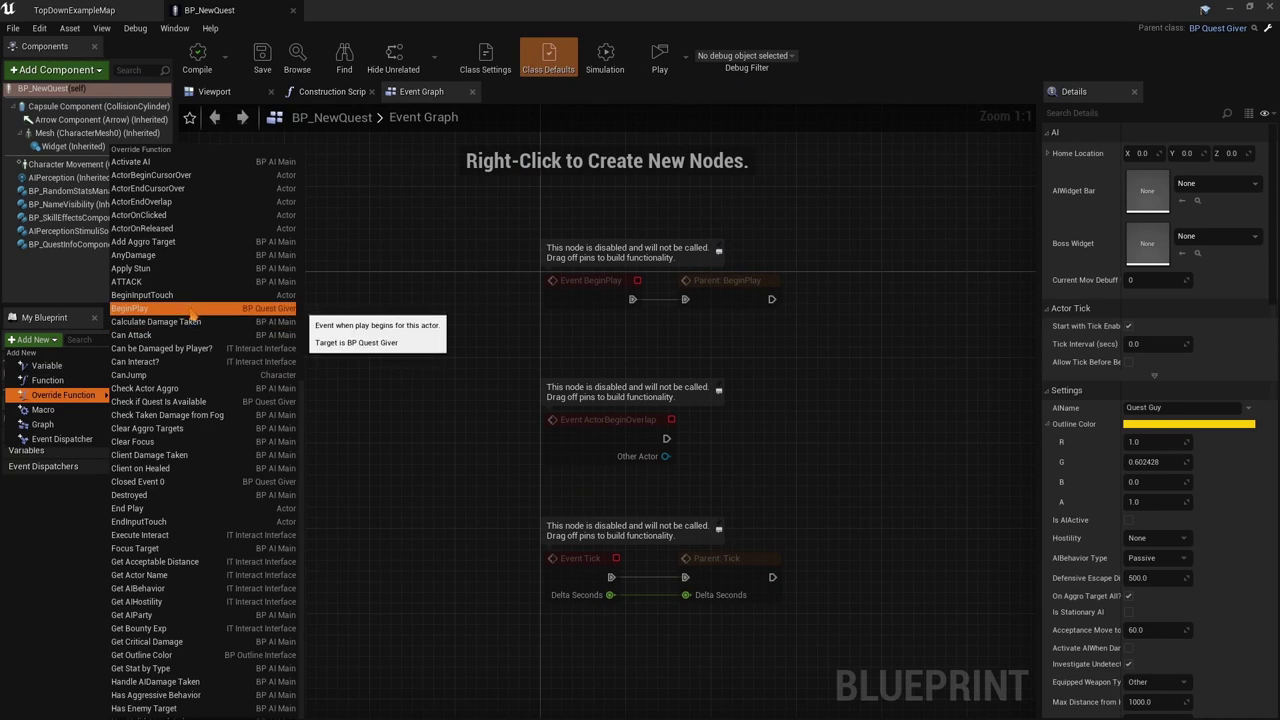
scroll(192, 314, "down", 10)
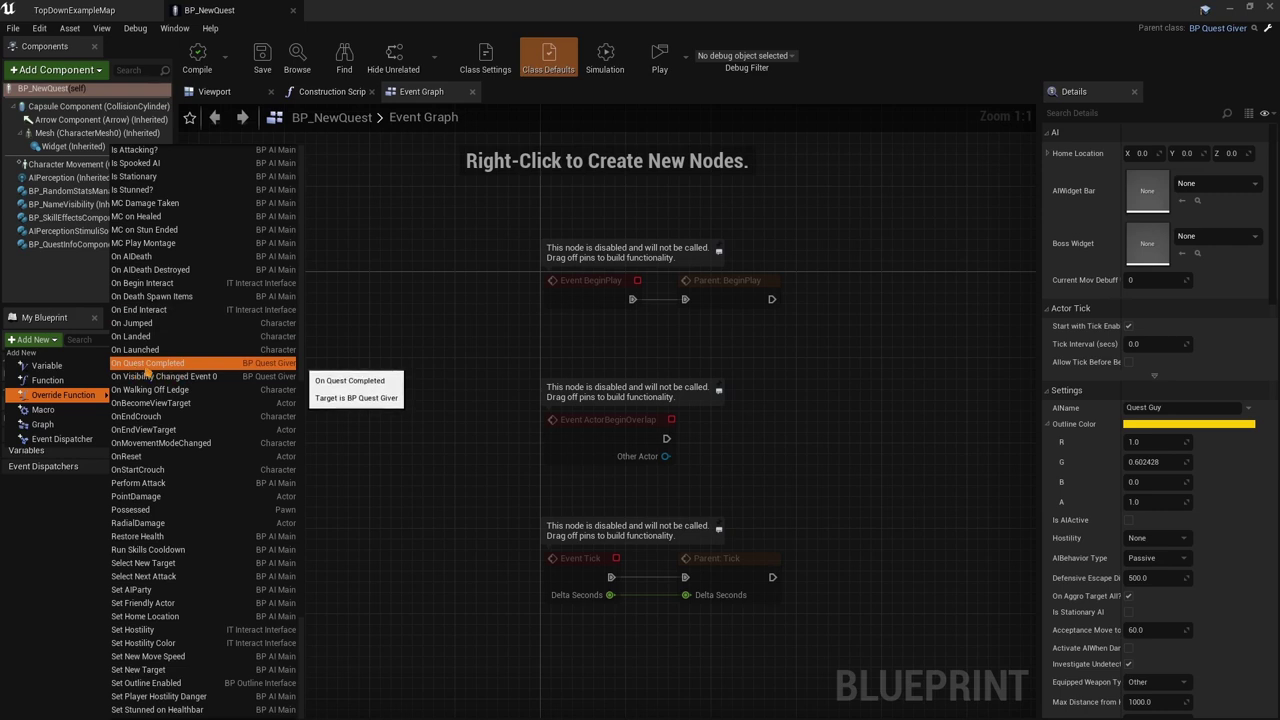
left_click(136, 366)
Step: Position the Parent: On Quest Completed node beside the function entry and connect the entry's Player output to its Player input
right_click_drag(681, 462, 542, 457)
left_click_drag(767, 544, 546, 337)
left_click_drag(599, 435, 568, 435)
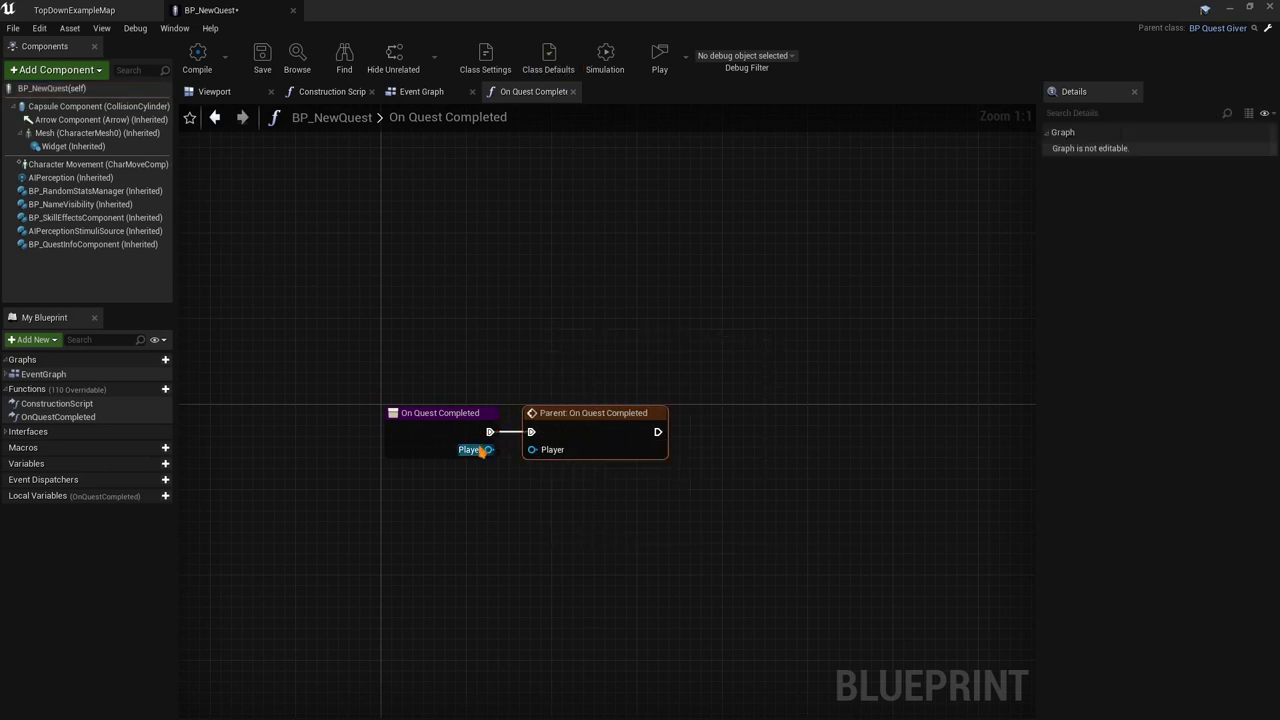
left_click_drag(481, 450, 581, 432)
right_click_drag(731, 403, 635, 380)
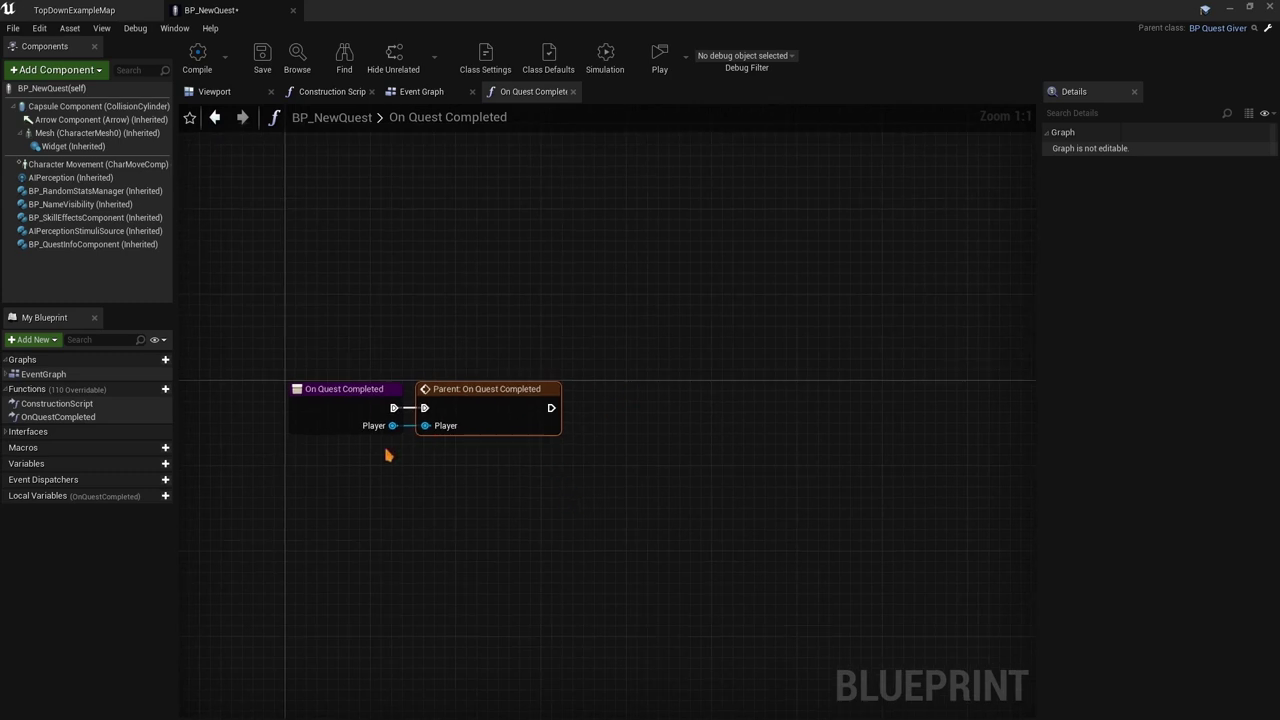
left_click_drag(656, 348, 679, 527)
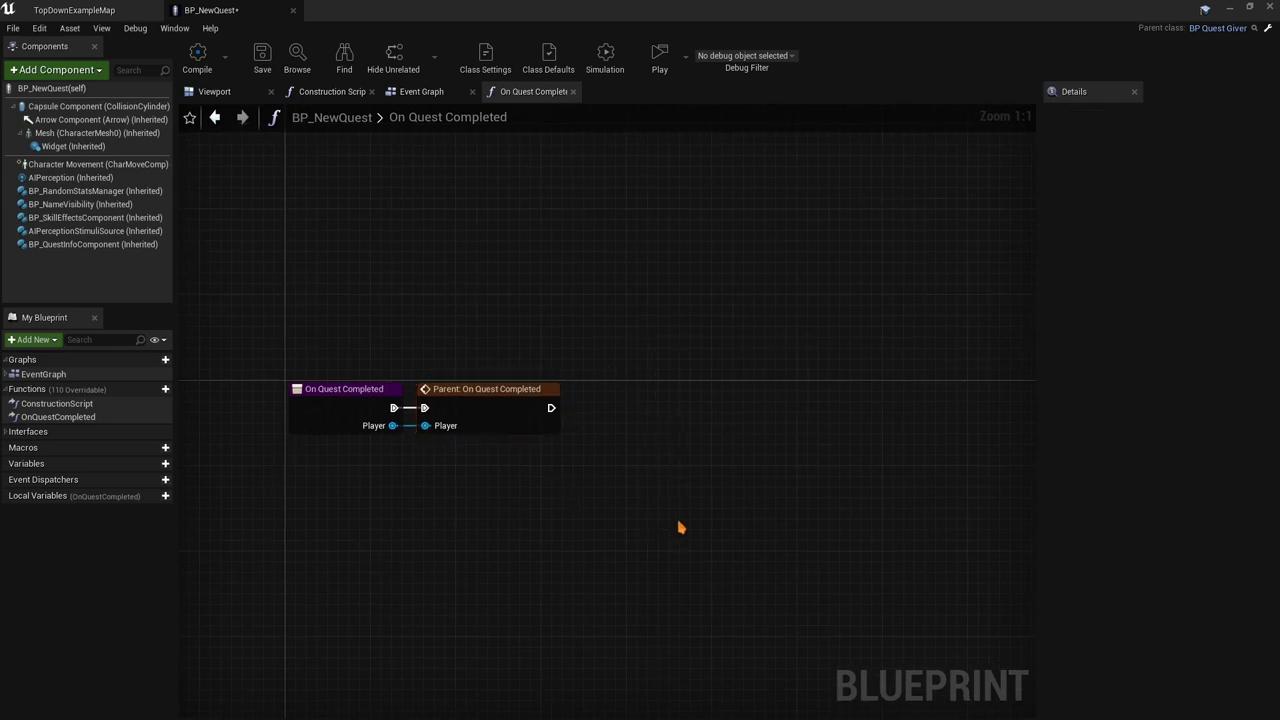